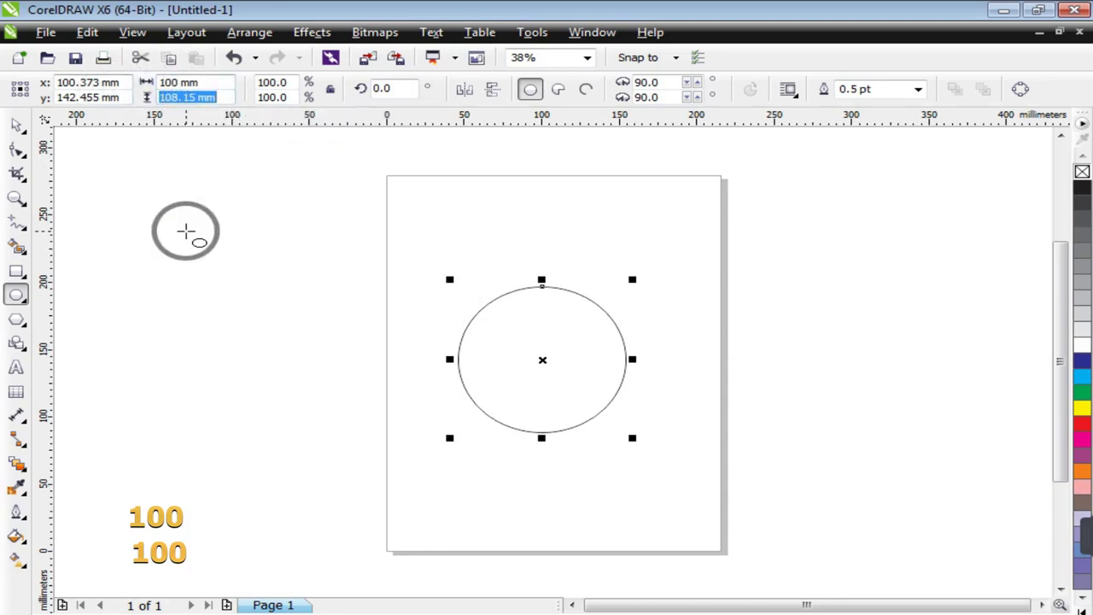
# - Set the circle's size to 100 × 100 mm and duplicate it in place as a concentric circle of 70 × 70 mm
pyautogui.press('Return')
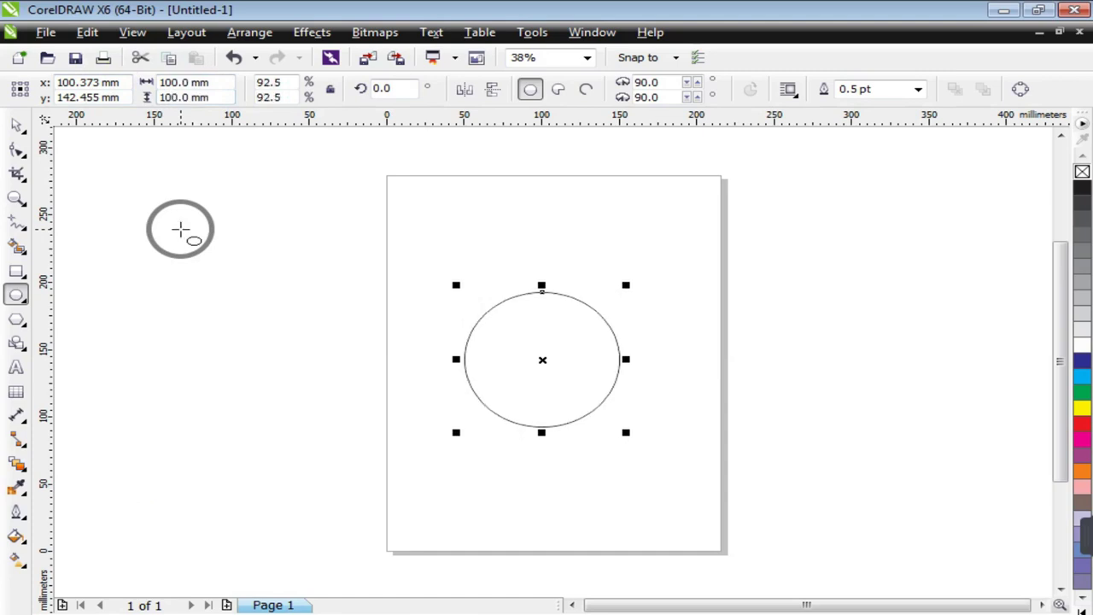
pyautogui.press('space')
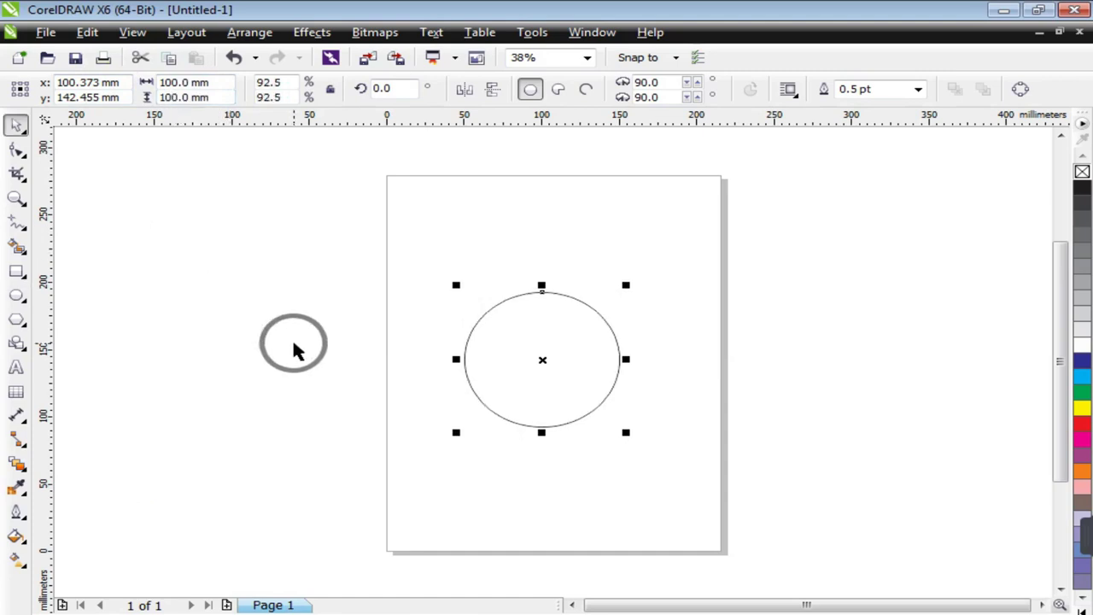
pyautogui.click(384, 390)
pyautogui.click(555, 363)
pyautogui.press('+')
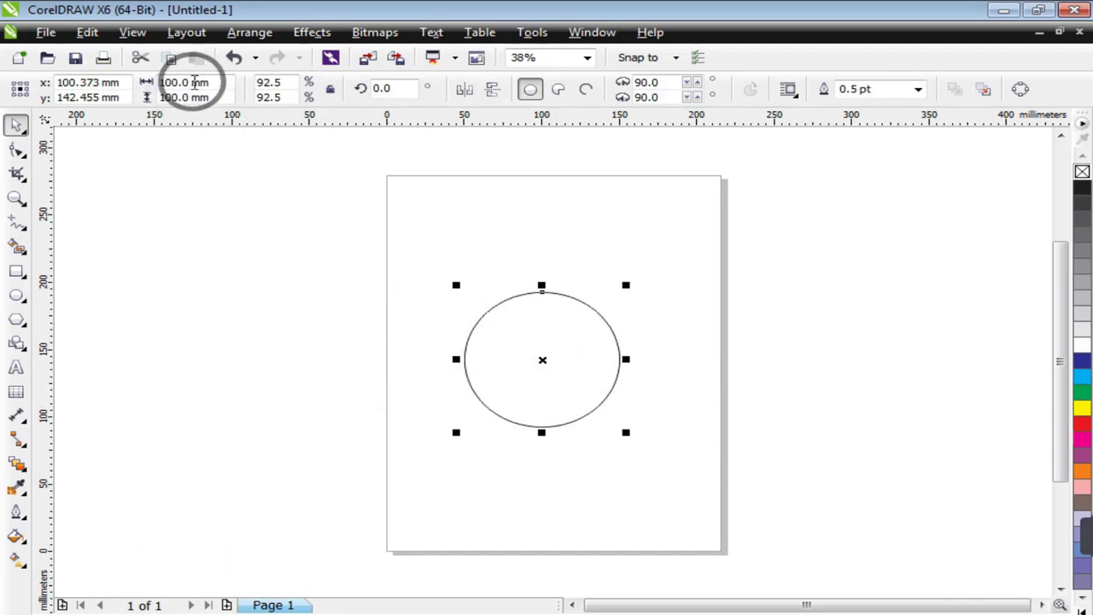
pyautogui.doubleClick(175, 82)
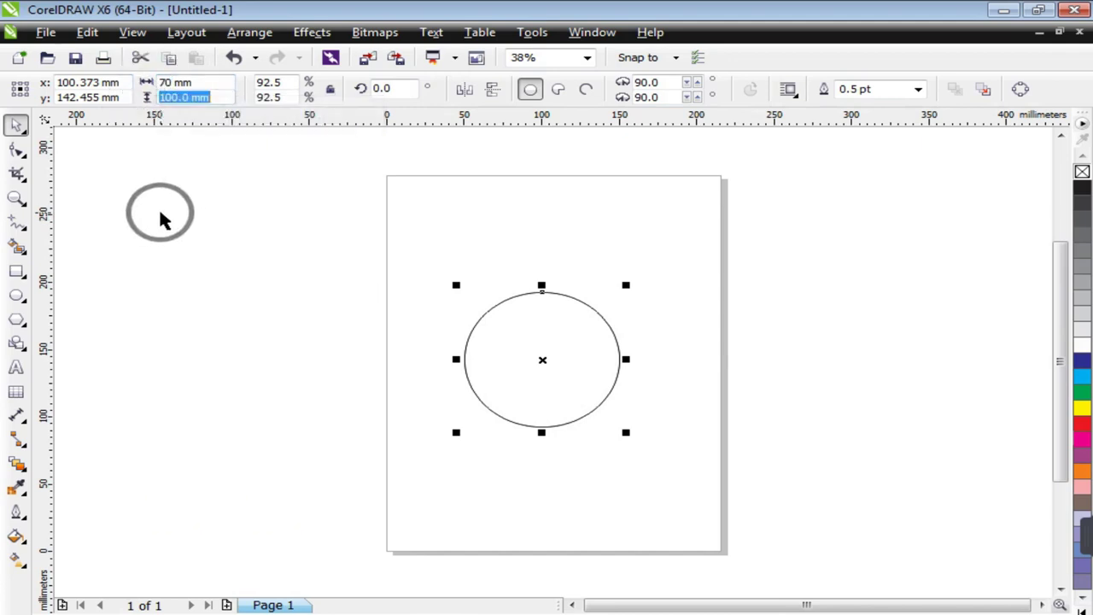
pyautogui.press('Return')
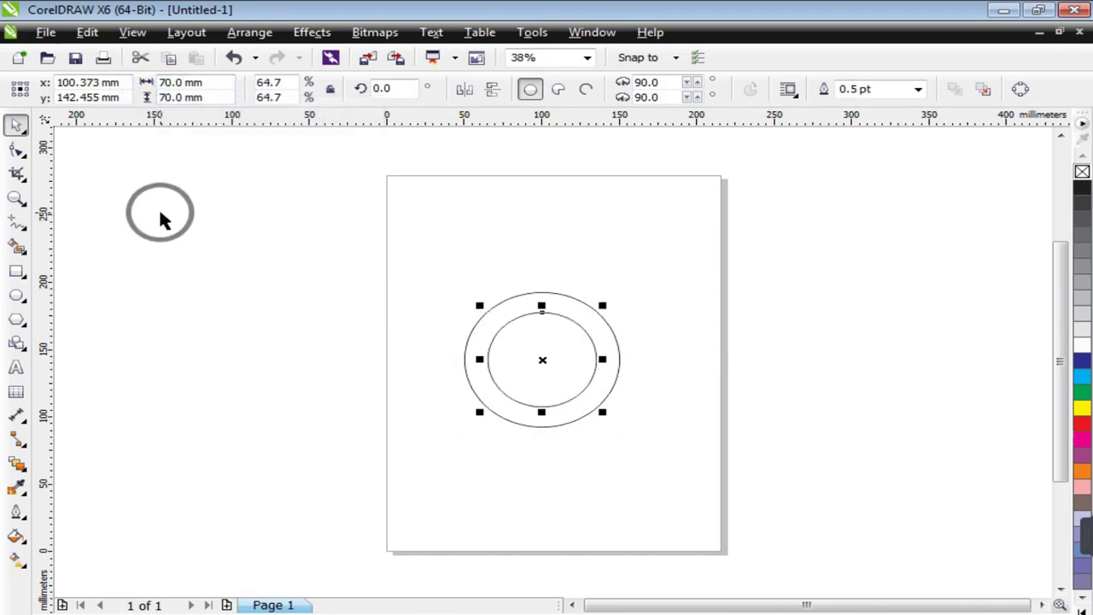
pyautogui.click(160, 213)
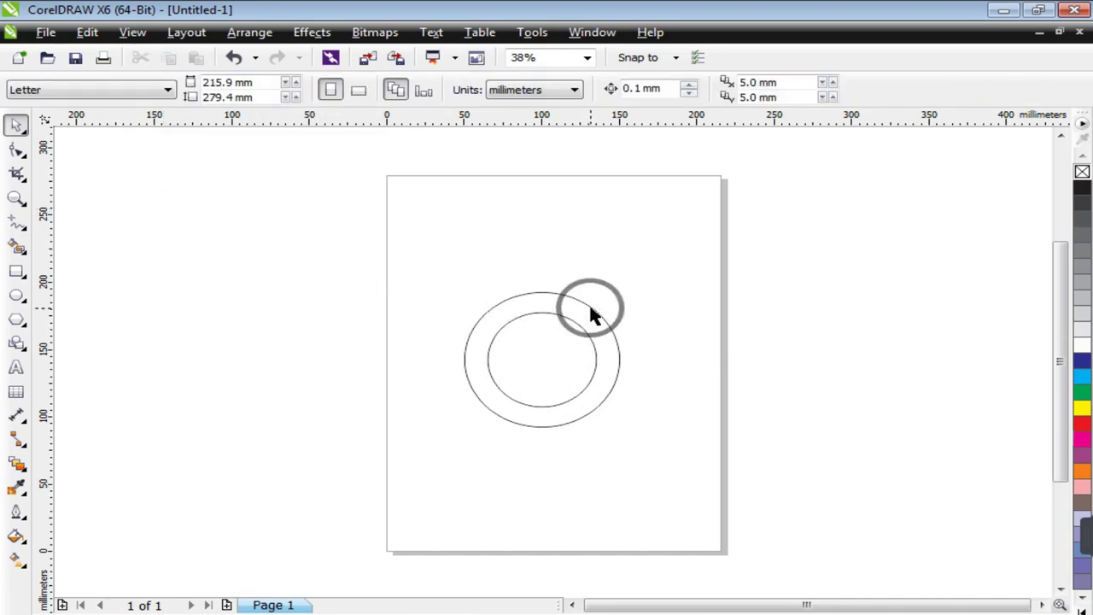
# - Duplicate the outer circle in place and set the copy's size to 45 × 45 mm
pyautogui.click(590, 308)
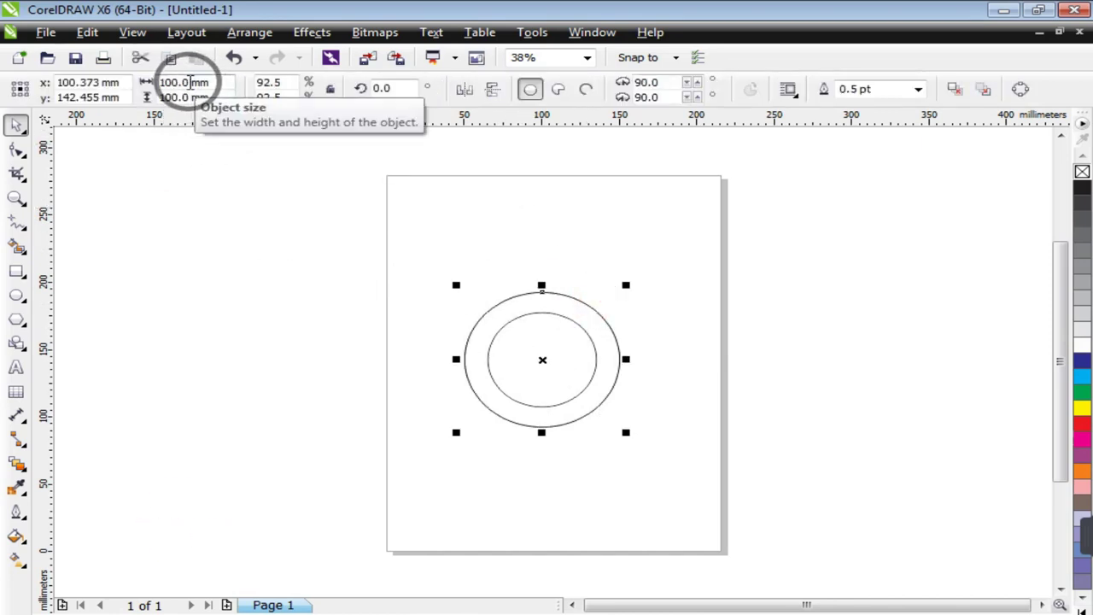
pyautogui.doubleClick(189, 82)
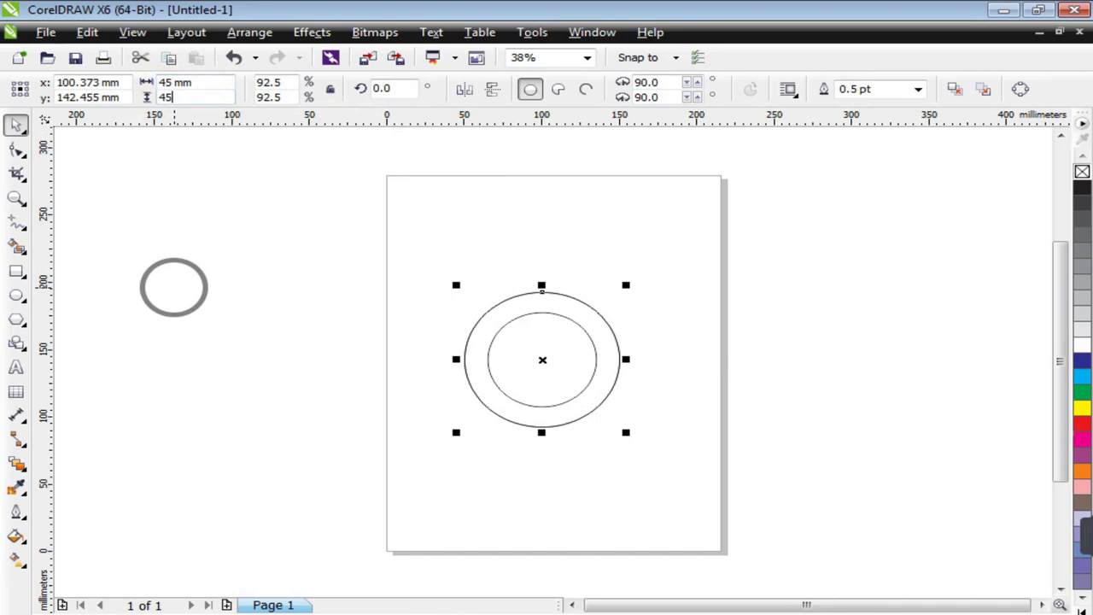
pyautogui.write('45')
pyautogui.press('Return')
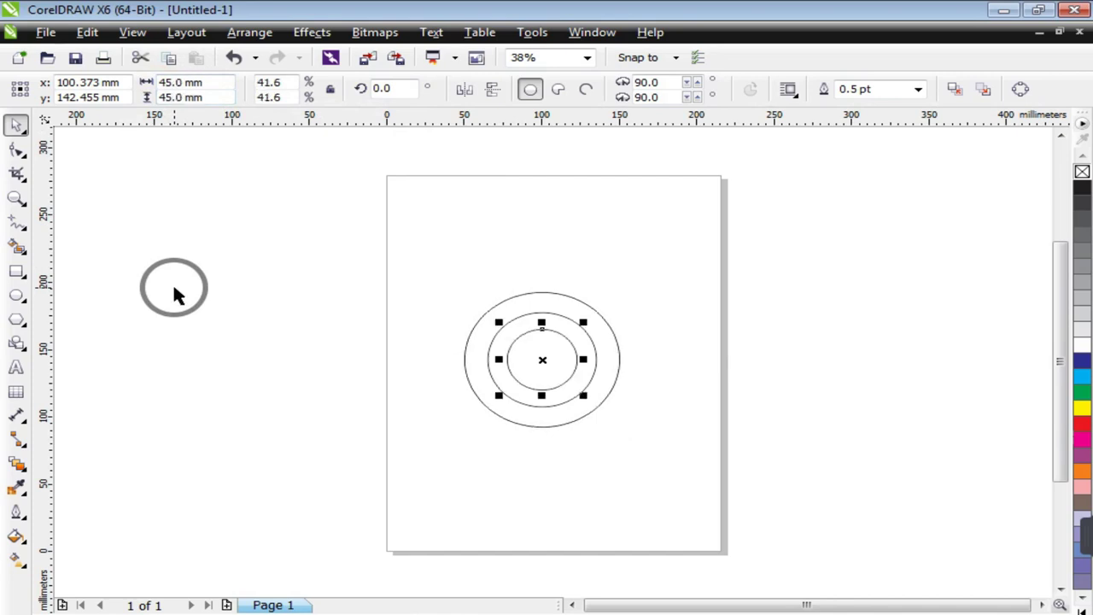
# - Set the size of the middle circle to 72 × 72 mm
pyautogui.click(15, 202)
pyautogui.moveTo(436, 269); pyautogui.dragTo(665, 448)
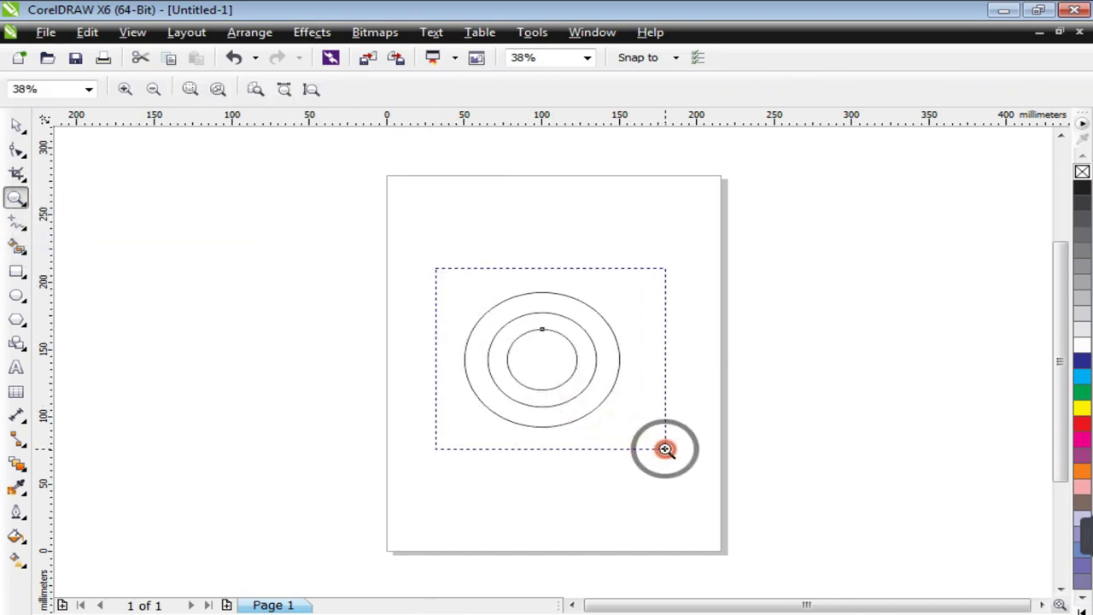
pyautogui.click(840, 345)
pyautogui.hotkey('ctrl', 'a')
pyautogui.click(775, 265)
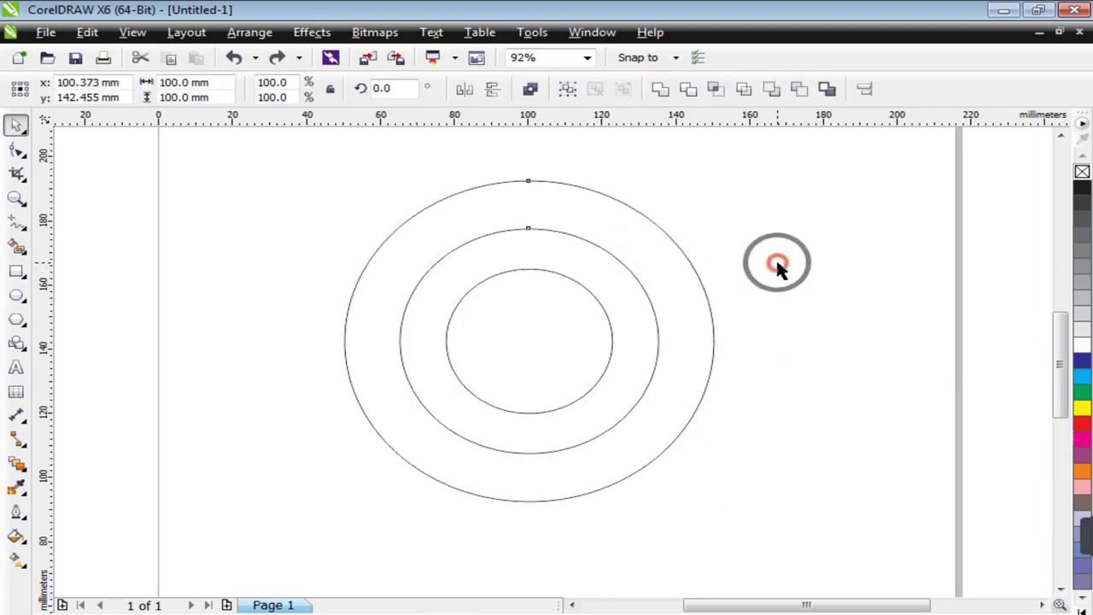
pyautogui.click(653, 308)
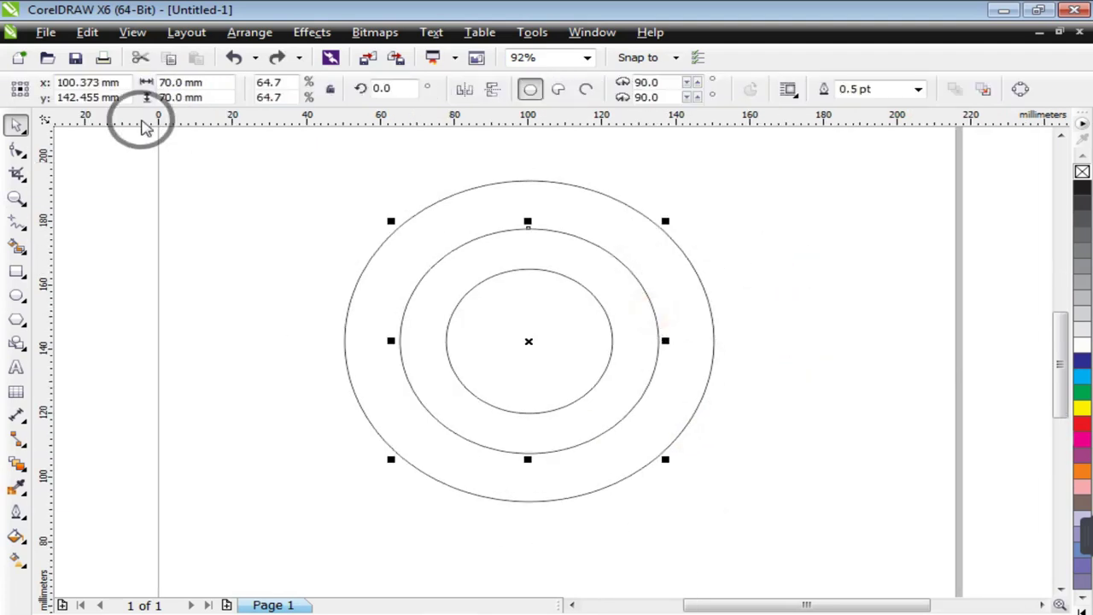
pyautogui.click(176, 82)
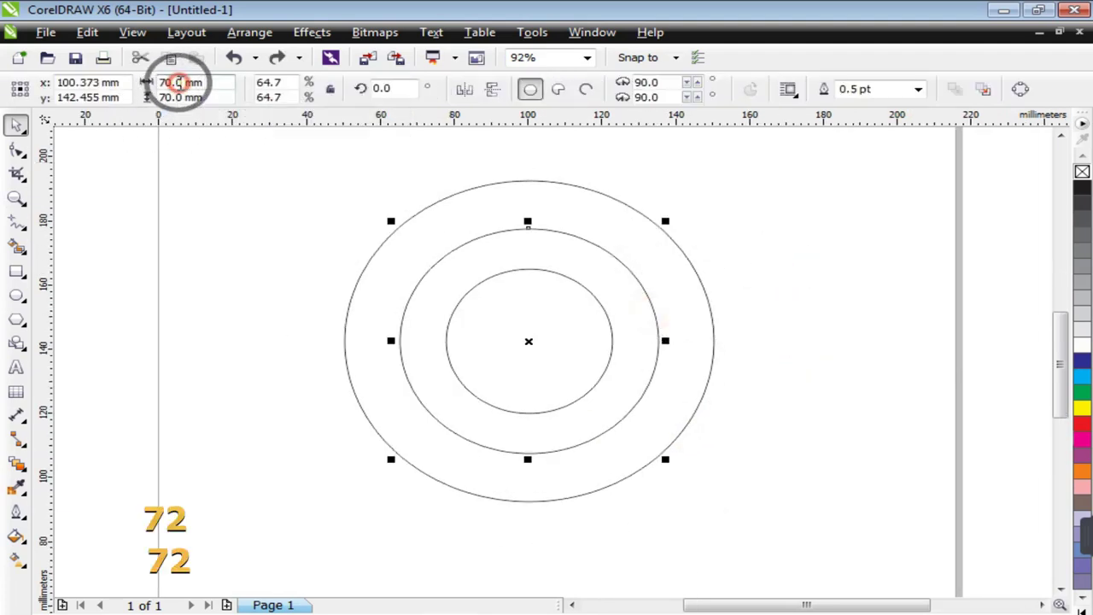
pyautogui.doubleClick(180, 83)
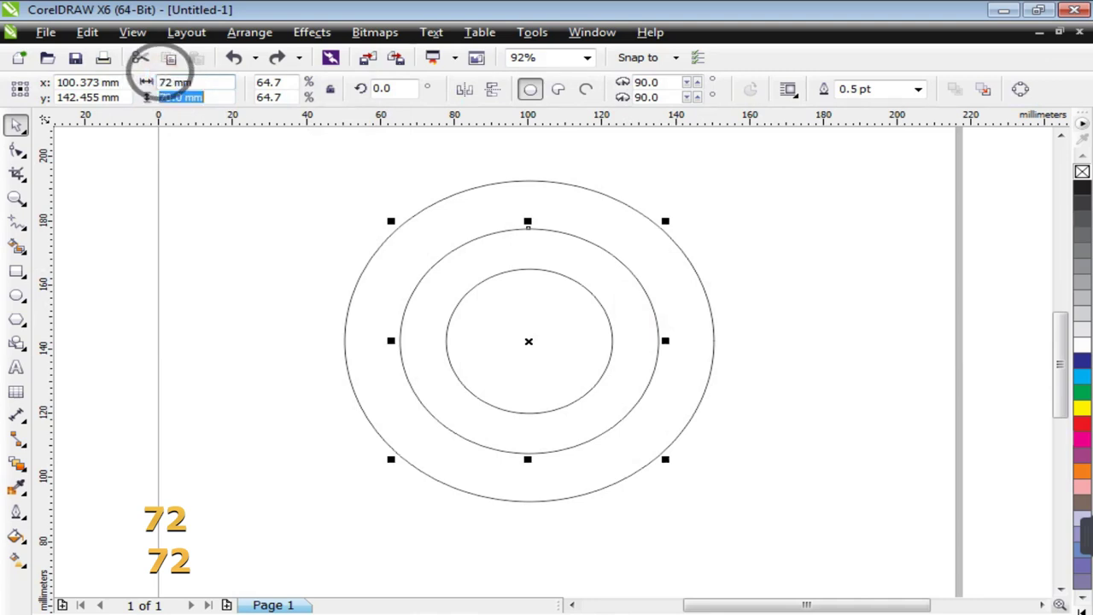
pyautogui.write('72')
pyautogui.press('Return')
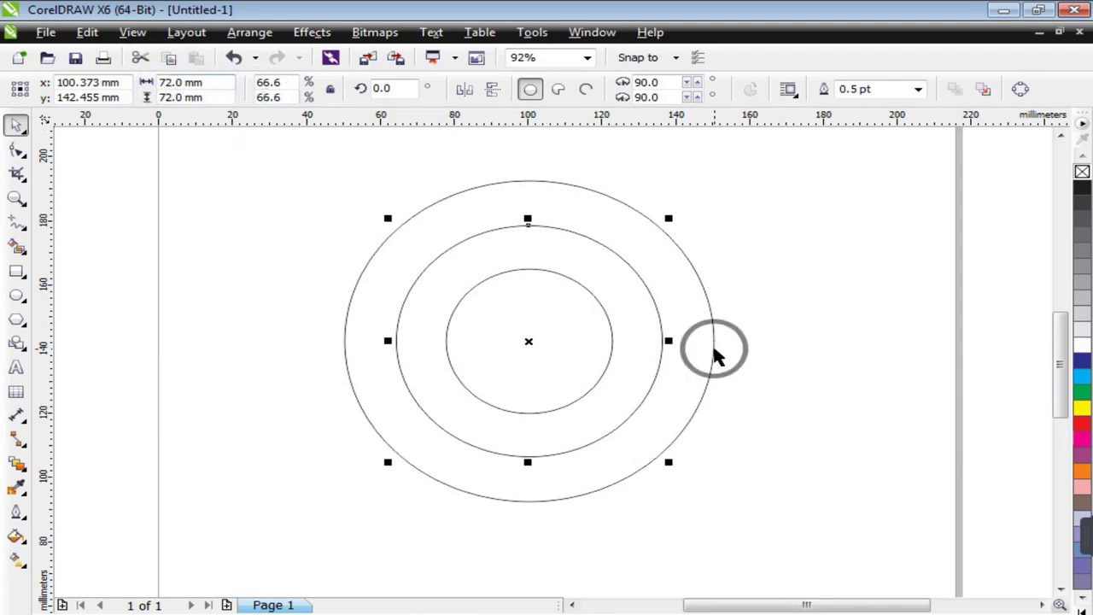
# - Align the right edge of the middle circle with the right edge of the outer circle
pyautogui.click(812, 345)
pyautogui.click(659, 326)
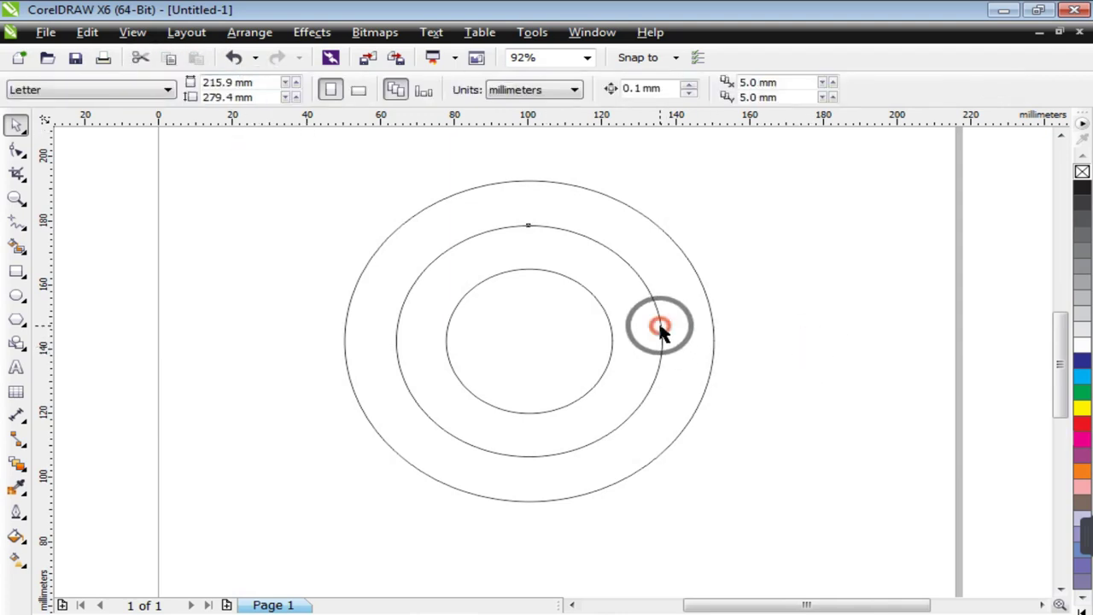
pyautogui.keyDown('shift'); pyautogui.click(713, 328); pyautogui.keyUp('shift')
pyautogui.press('r')
pyautogui.click(816, 350)
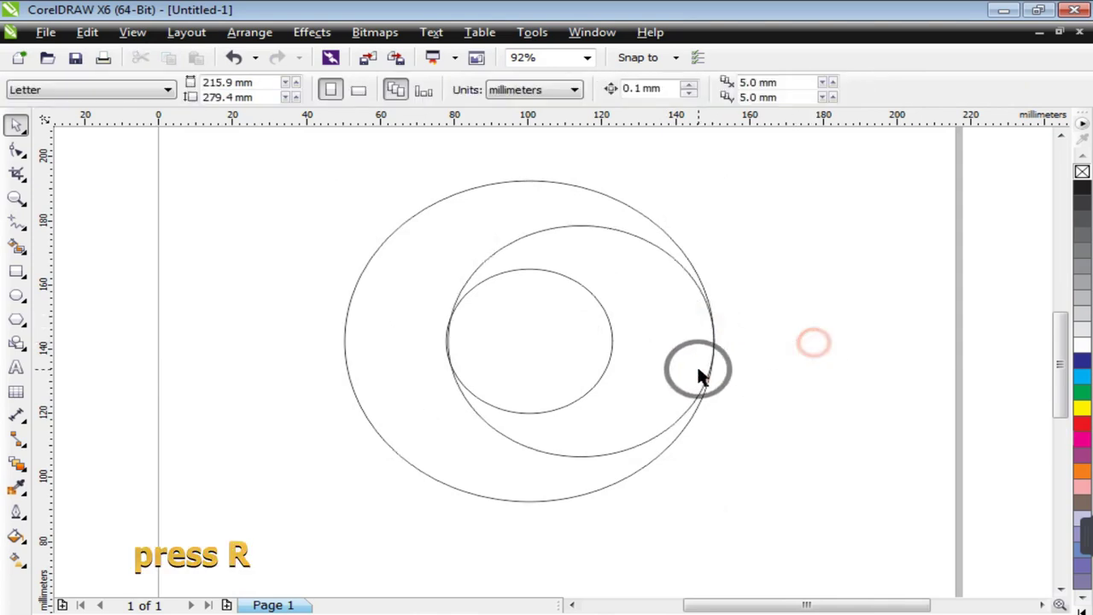
# - Stretch the shifted circle's left side to meet the left edge of the small inner circle, making it about 72.5 mm wide
pyautogui.scroll(6, 444, 342)
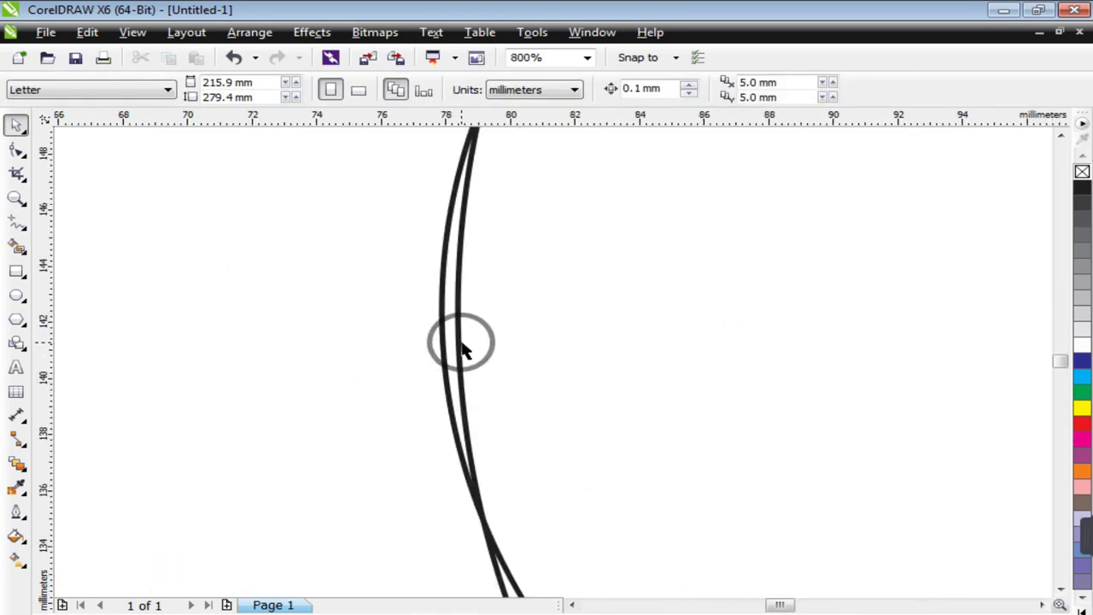
pyautogui.click(461, 350)
pyautogui.moveTo(450, 307); pyautogui.dragTo(427, 310)
pyautogui.scroll(-3, 426, 309)
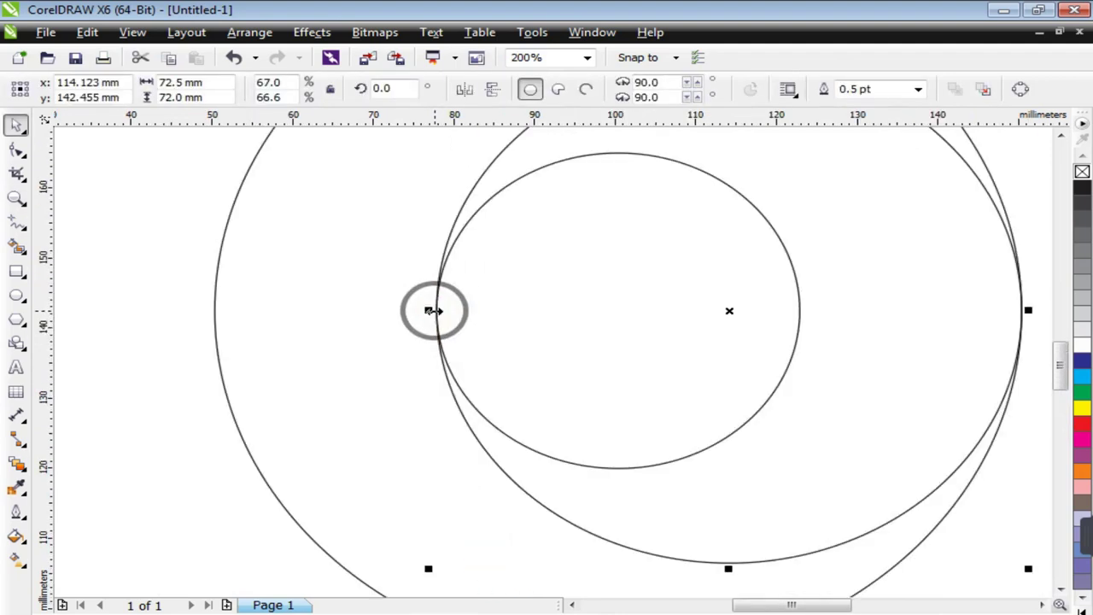
pyautogui.scroll(-2, 708, 336)
pyautogui.click(793, 298)
pyautogui.scroll(-2, 440, 295)
pyautogui.press('z')
pyautogui.moveTo(355, 212); pyautogui.dragTo(726, 466)
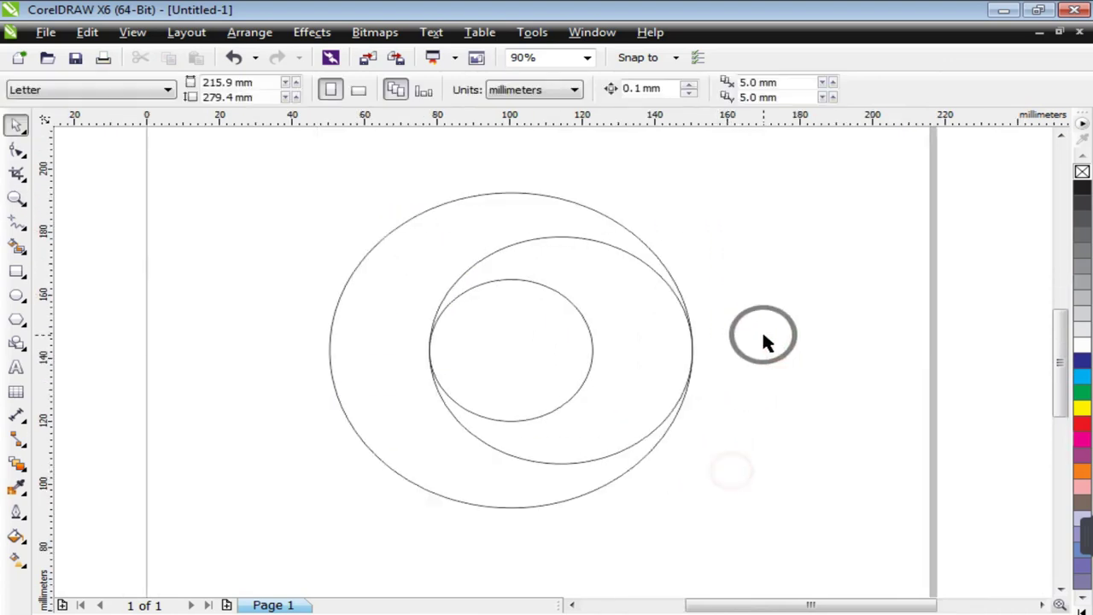
# - Place the shifted circle's rotation centre at the concentric circles' centre and rotate the circle to 315°
pyautogui.click(664, 282)
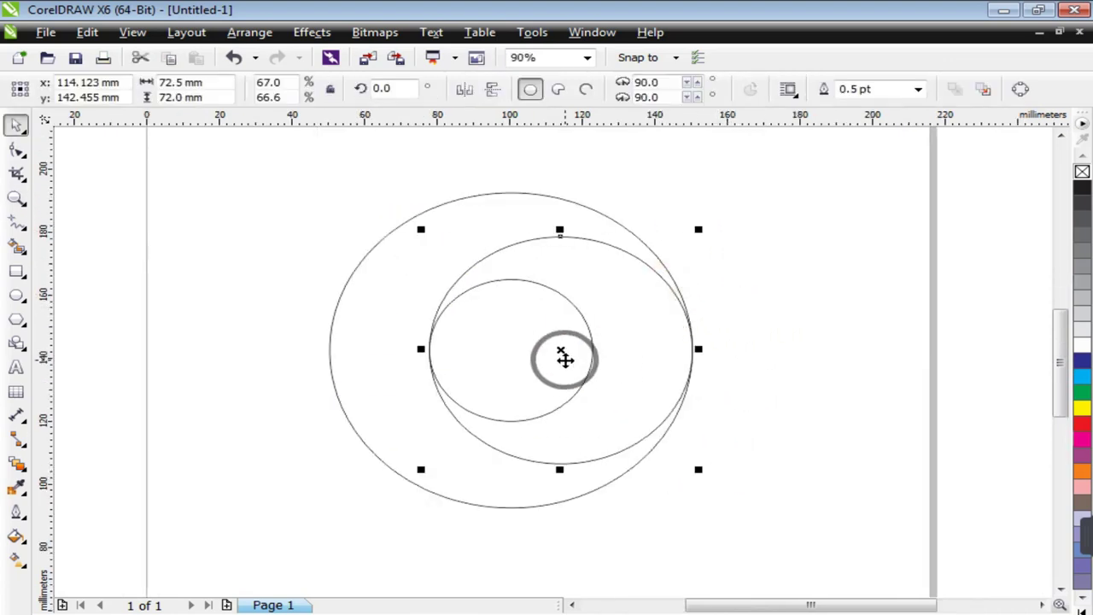
pyautogui.moveTo(561, 355); pyautogui.dragTo(539, 348)
pyautogui.hotkey('ctrl', 'z')
pyautogui.click(559, 351)
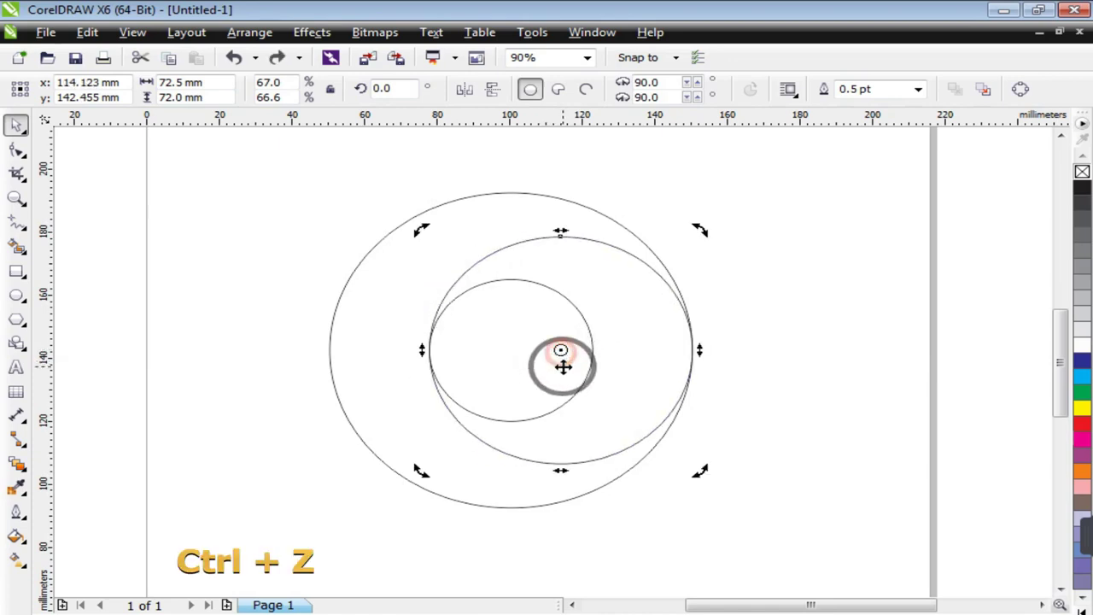
pyautogui.moveTo(560, 349); pyautogui.dragTo(505, 350)
pyautogui.moveTo(697, 232); pyautogui.dragTo(659, 374)
pyautogui.doubleClick(388, 89)
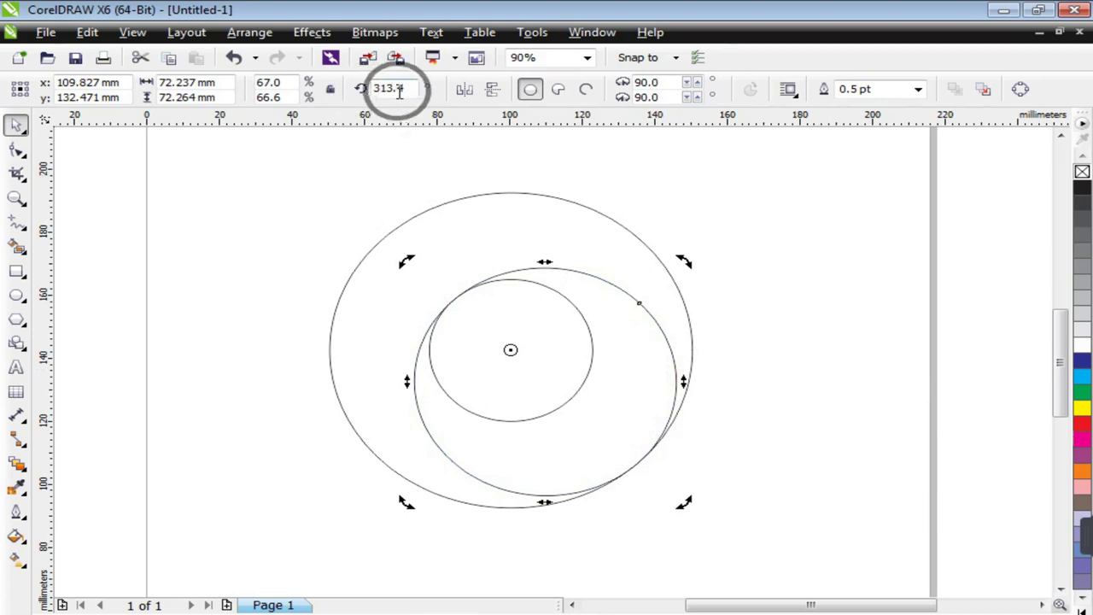
pyautogui.write('3')
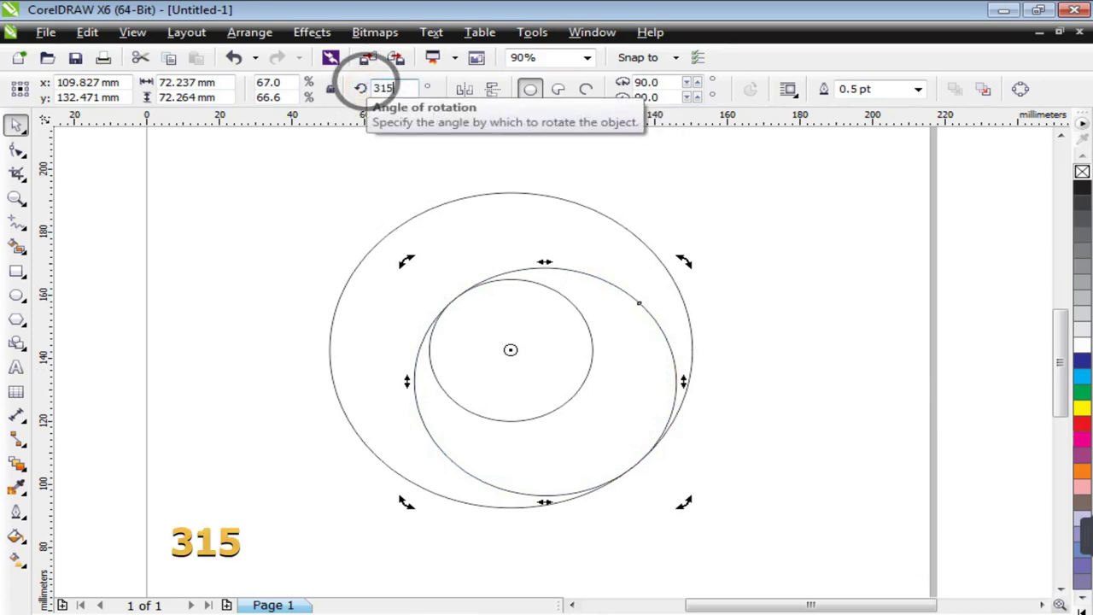
pyautogui.write('15')
pyautogui.press('Return')
pyautogui.click(774, 388)
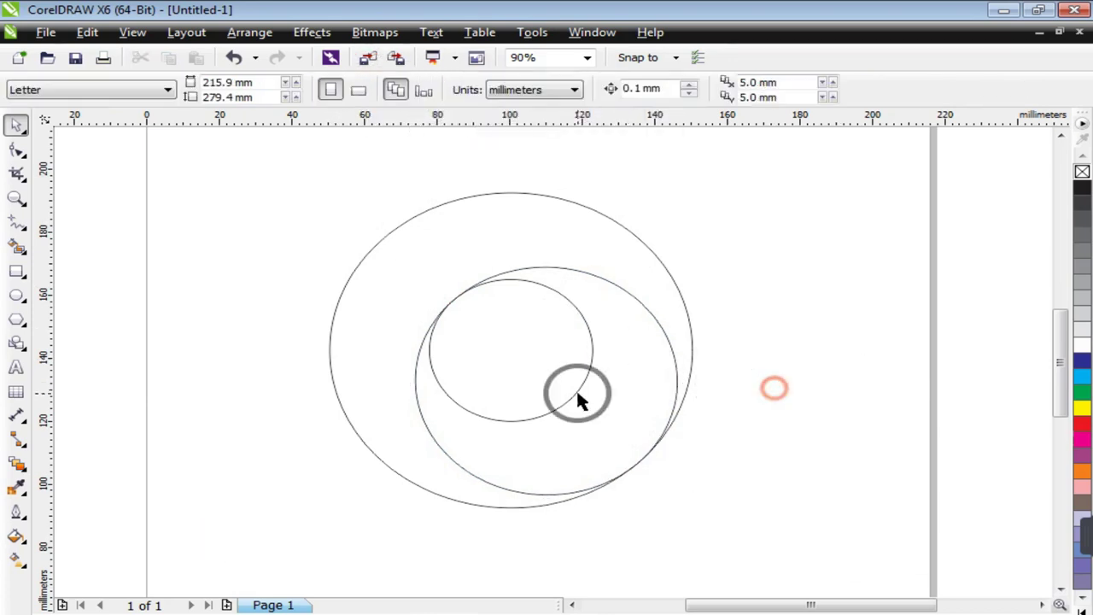
# - Create a rotated copy of the tilted circle about the common centre and set the copy's rotation angle to 225°
pyautogui.click(672, 357)
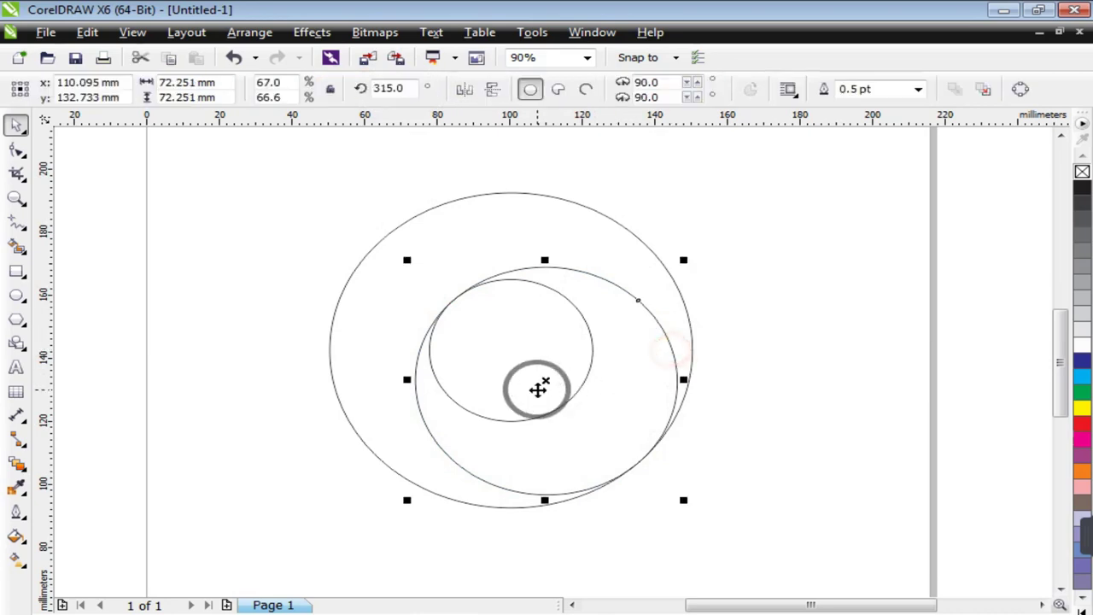
pyautogui.click(543, 381)
pyautogui.moveTo(688, 264); pyautogui.dragTo(532, 435)
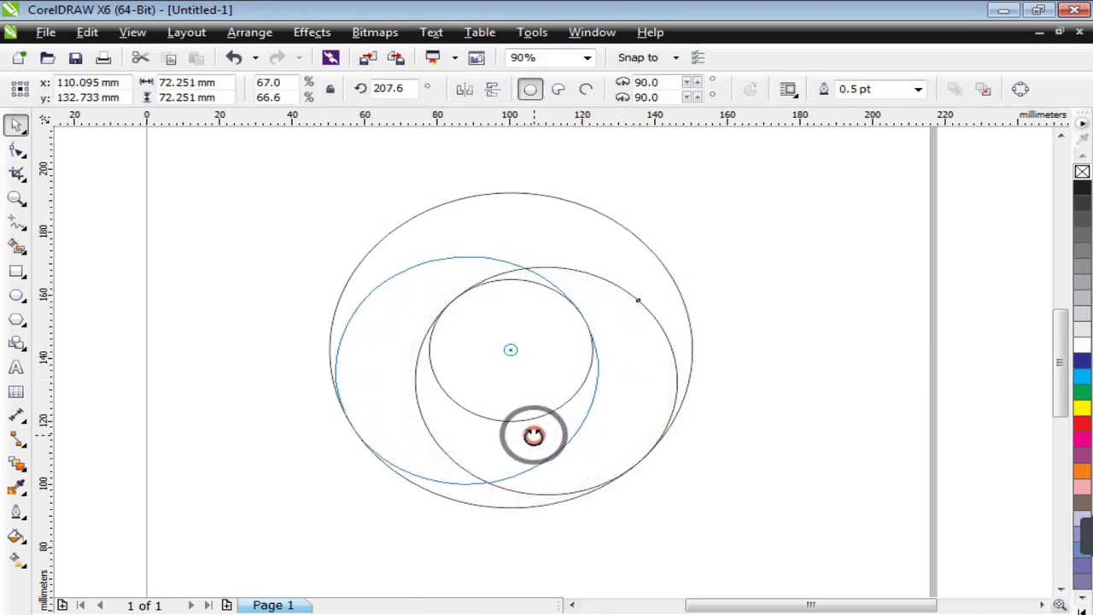
pyautogui.moveTo(533, 436)
pyautogui.mouseDown()
pyautogui.moveTo(512, 418)
pyautogui.moveTo(520, 426)
pyautogui.mouseUp()
pyautogui.rightClick(520, 425)
pyautogui.click(369, 89)
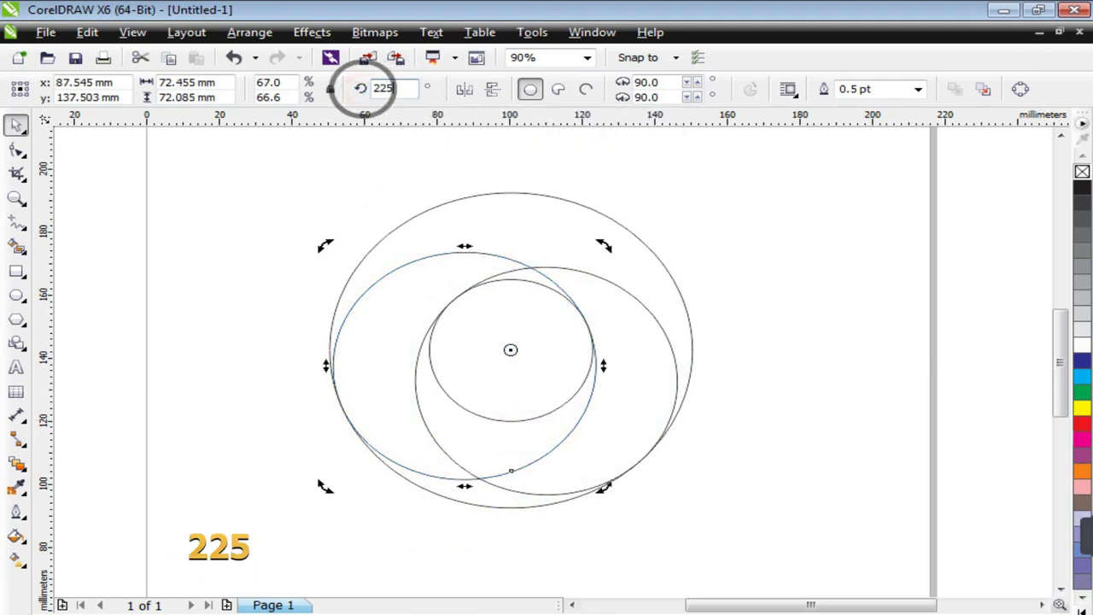
pyautogui.write('225')
pyautogui.press('Return')
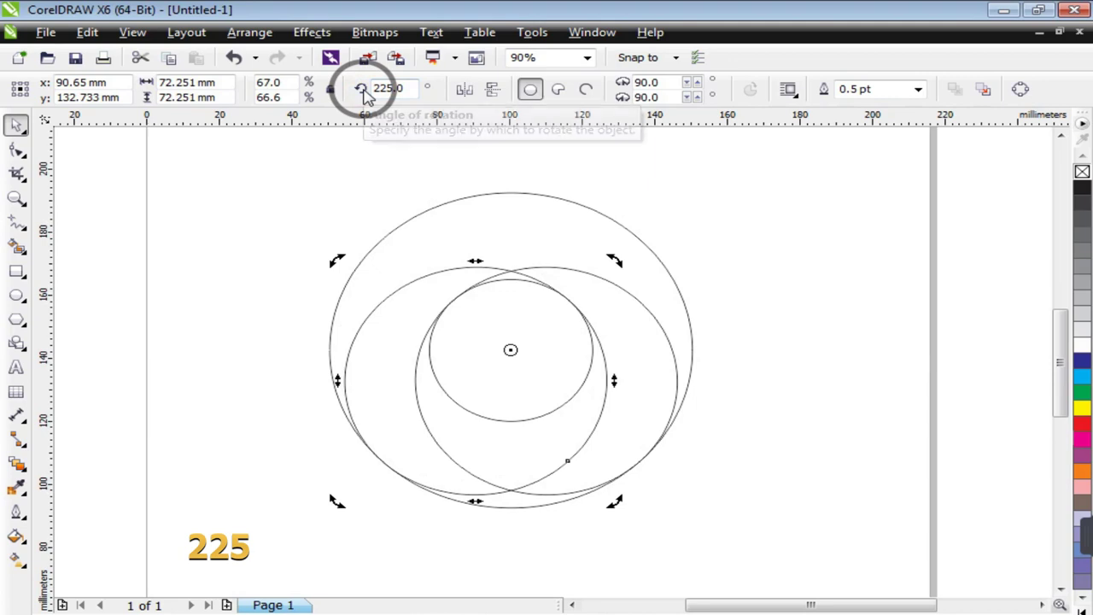
pyautogui.click(772, 352)
pyautogui.click(771, 328)
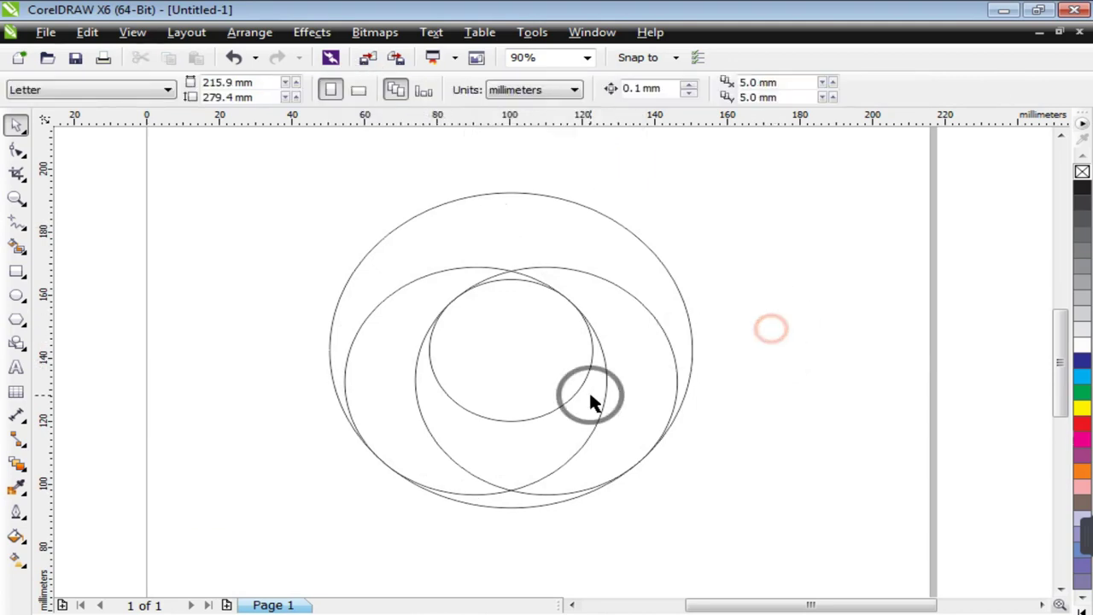
# - Draw a horizontal 2-point line about 82.6 mm long from the circles' centre to beyond the outer circle's right edge
pyautogui.click(19, 224)
pyautogui.click(61, 244)
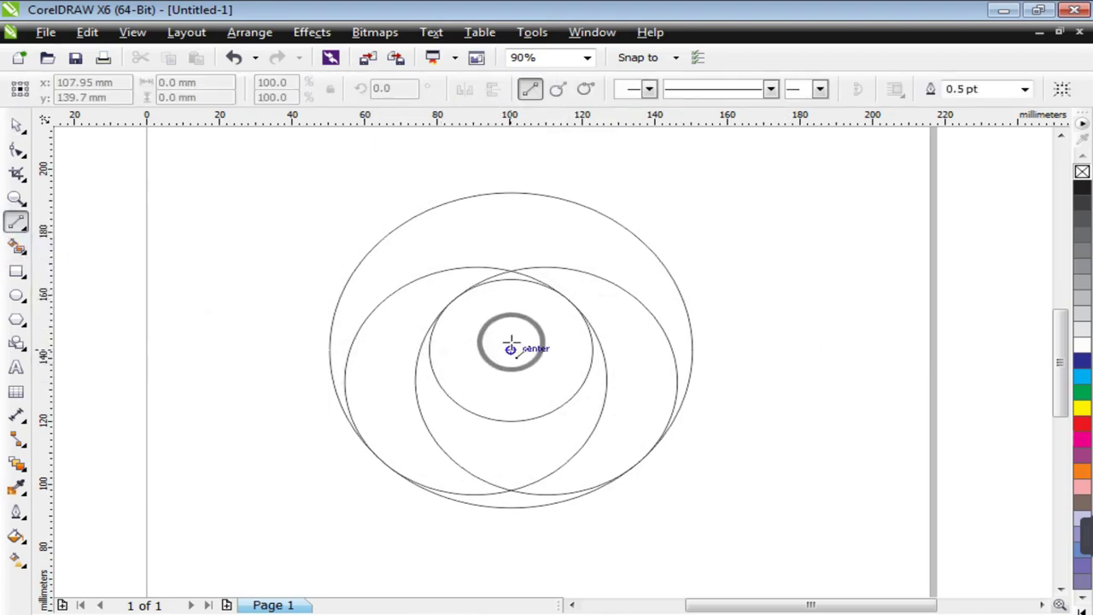
pyautogui.moveTo(509, 350); pyautogui.dragTo(809, 349)
pyautogui.press('space')
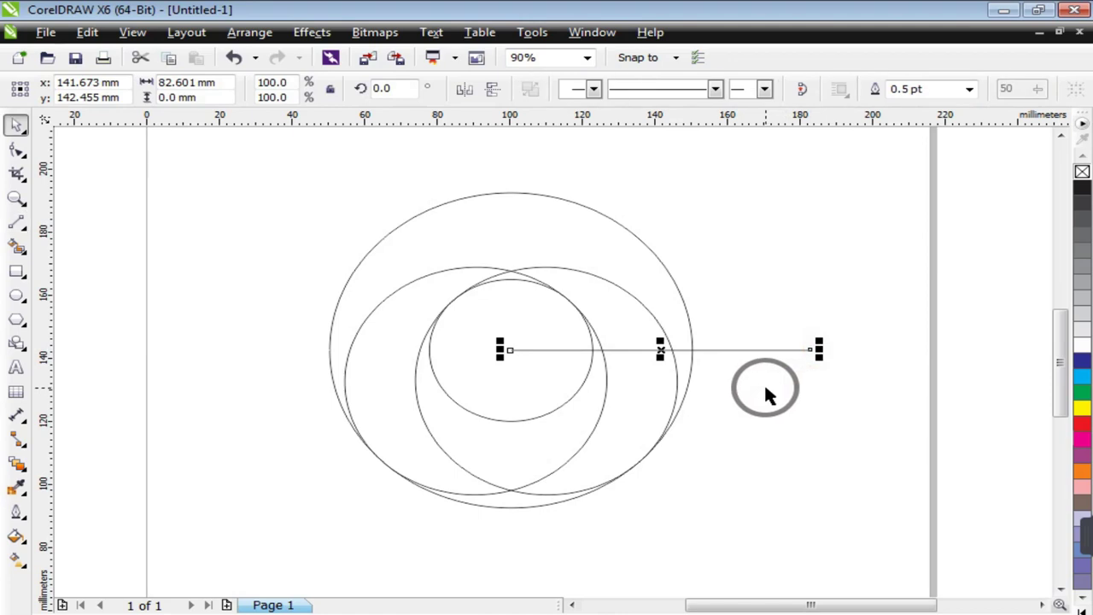
pyautogui.click(764, 390)
# - Rotate the horizontal line to an angle of 45°
pyautogui.click(728, 350)
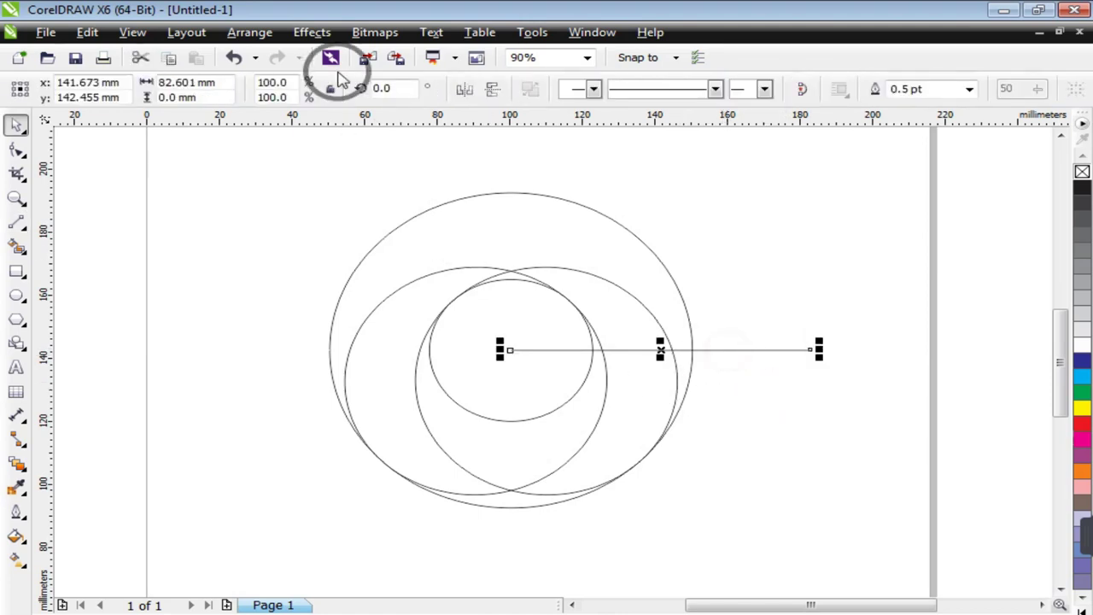
pyautogui.doubleClick(381, 88)
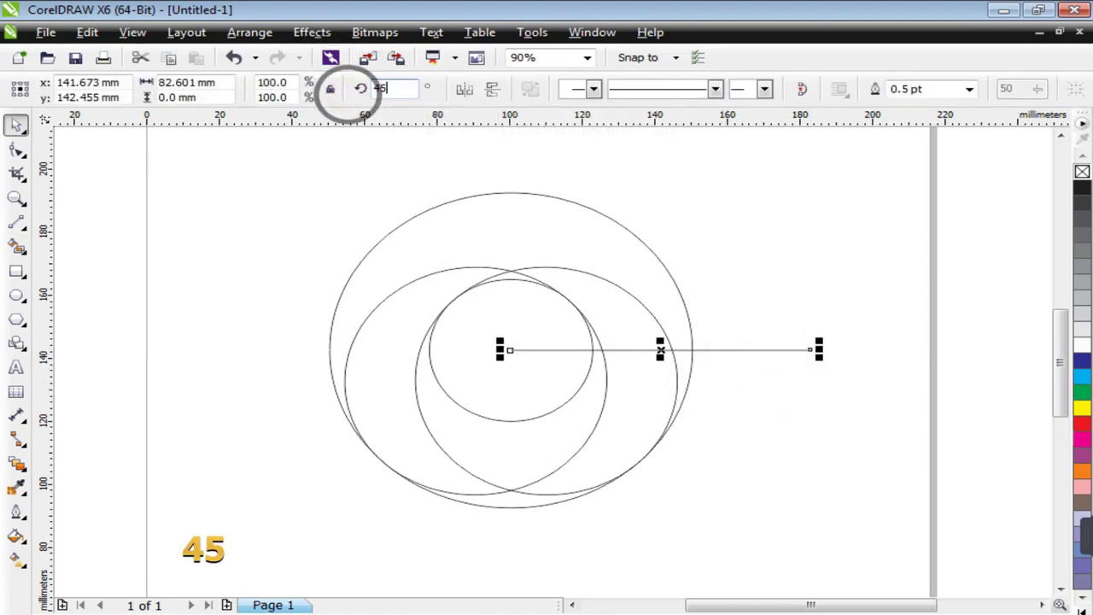
pyautogui.write('45')
pyautogui.press('Return')
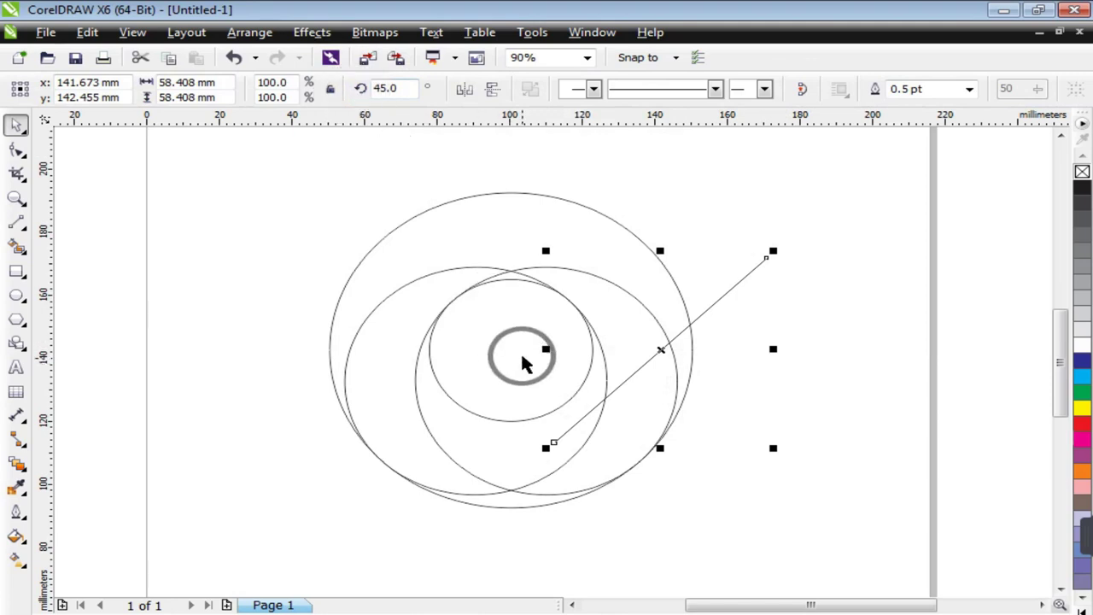
# - Move the 45° line so that its lower end sits at the common centre of the concentric circles
pyautogui.click(148, 221)
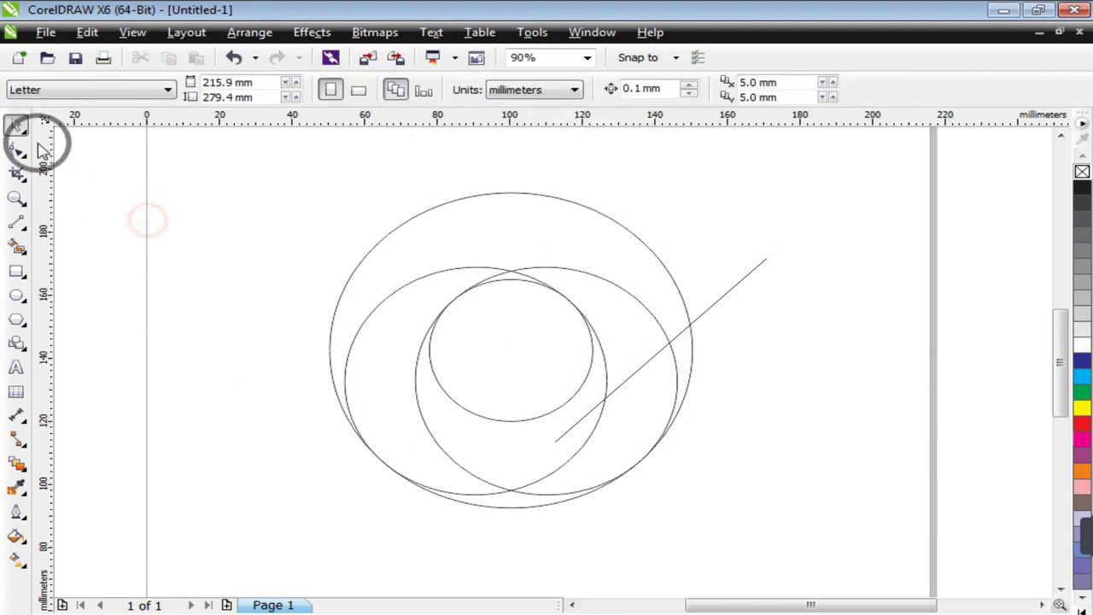
pyautogui.click(641, 366)
pyautogui.moveTo(660, 351); pyautogui.dragTo(627, 261)
pyautogui.moveTo(523, 350)
pyautogui.mouseDown()
pyautogui.moveTo(531, 376)
pyautogui.moveTo(511, 353)
pyautogui.mouseUp()
pyautogui.click(834, 410)
pyautogui.scroll(1, 617, 220)
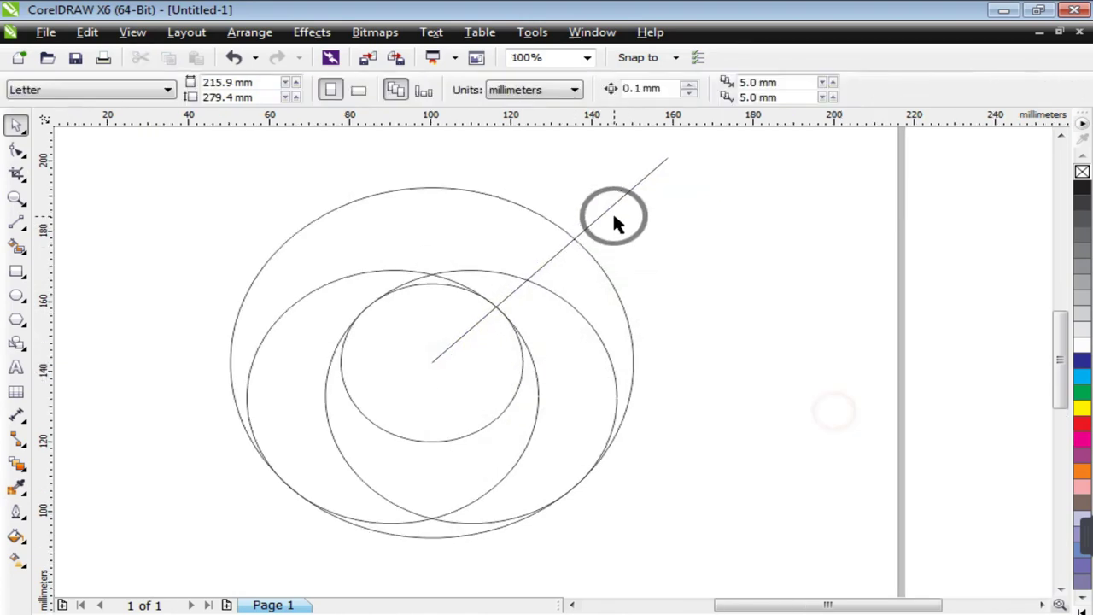
# - Create a vertically mirrored copy of the 45° line below it, so both lines start at the circles' centre
pyautogui.click(605, 212)
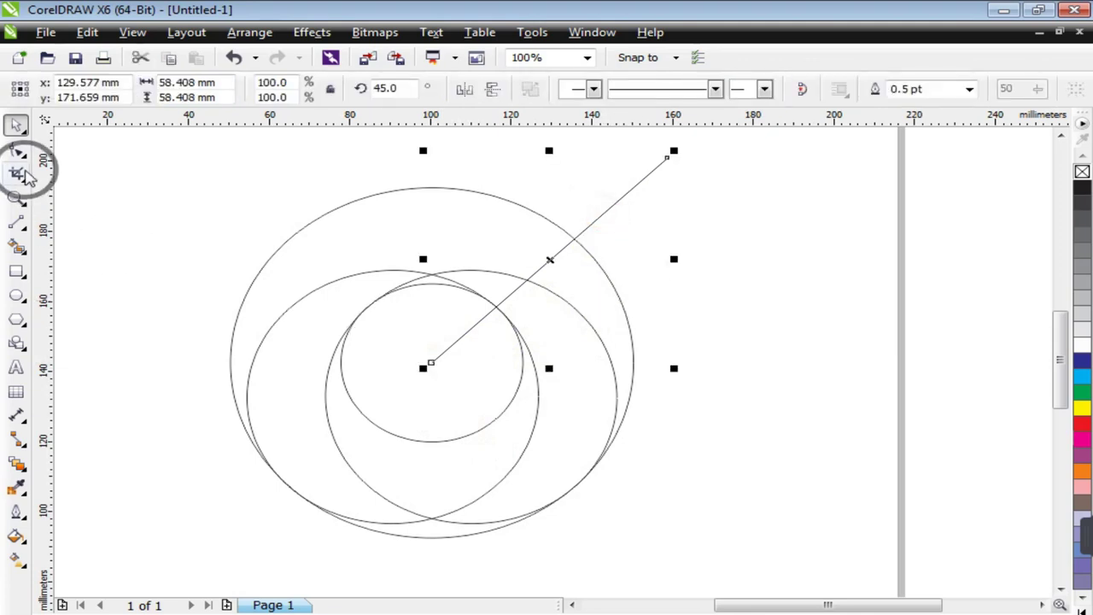
pyautogui.moveTo(552, 152); pyautogui.dragTo(546, 385)
pyautogui.rightClick(547, 385)
pyautogui.click(721, 275)
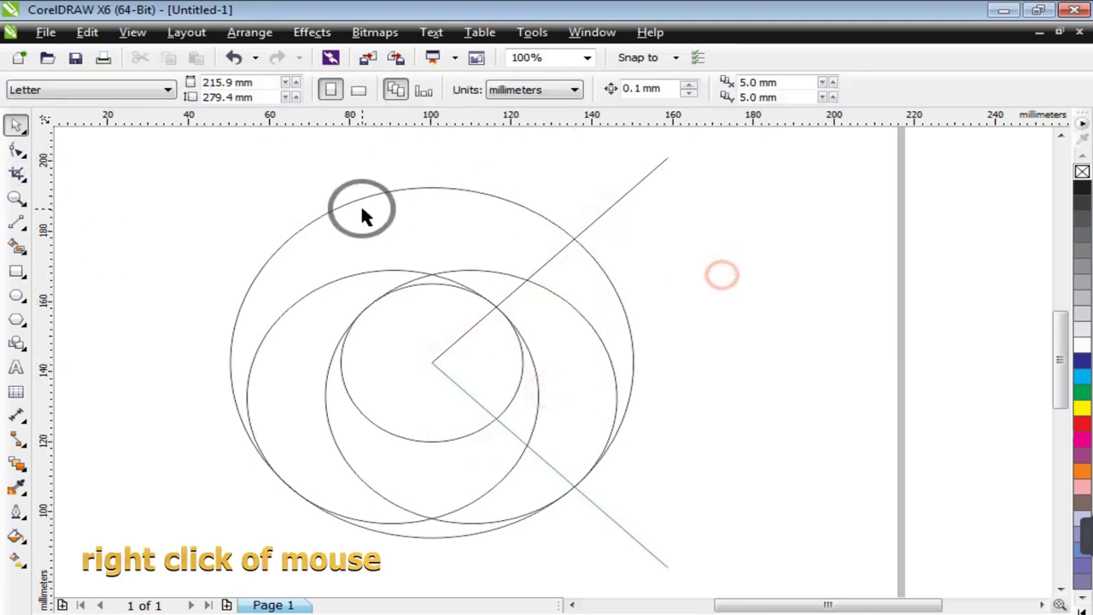
# - Group all the circles and both angled lines into one object
pyautogui.scroll(-2, 363, 214)
pyautogui.moveTo(303, 180); pyautogui.dragTo(471, 334)
pyautogui.click(566, 88)
pyautogui.click(515, 256)
pyautogui.click(15, 196)
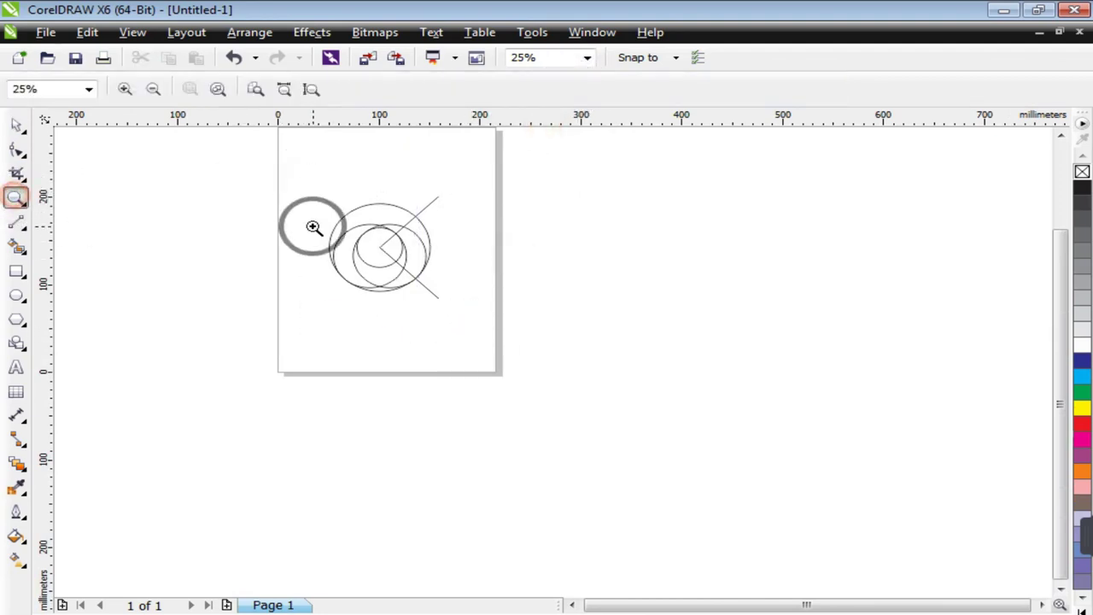
pyautogui.moveTo(299, 181); pyautogui.dragTo(455, 322)
pyautogui.press('space')
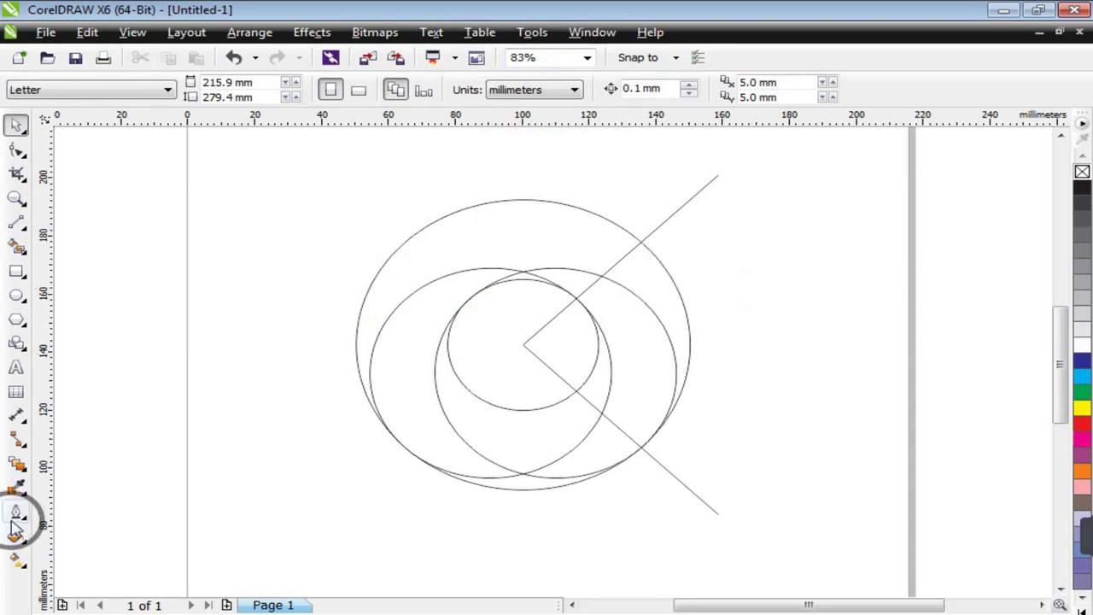
# - Smart Fill the upper outer crescent and the small area below it at the upper line in sky blue, and weld both pieces
pyautogui.click(16, 247)
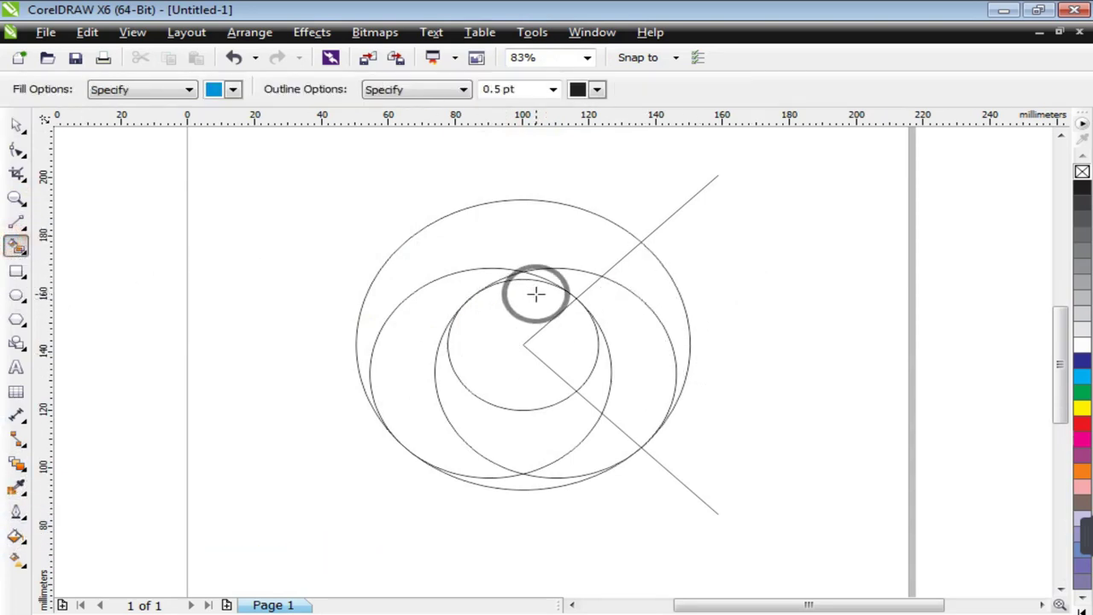
pyautogui.click(535, 227)
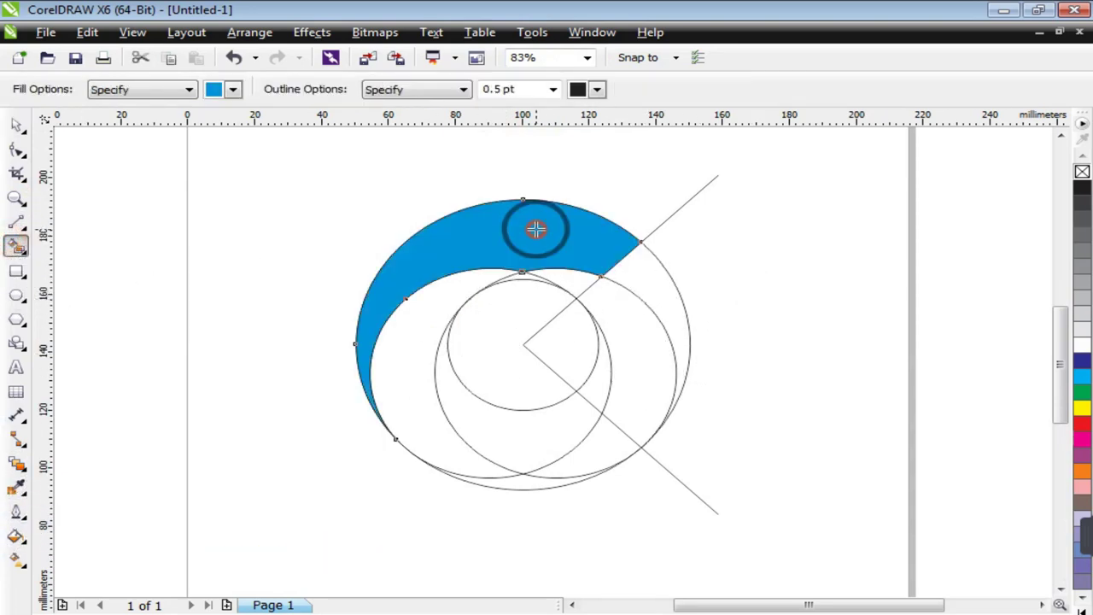
pyautogui.press('space')
pyautogui.click(564, 271)
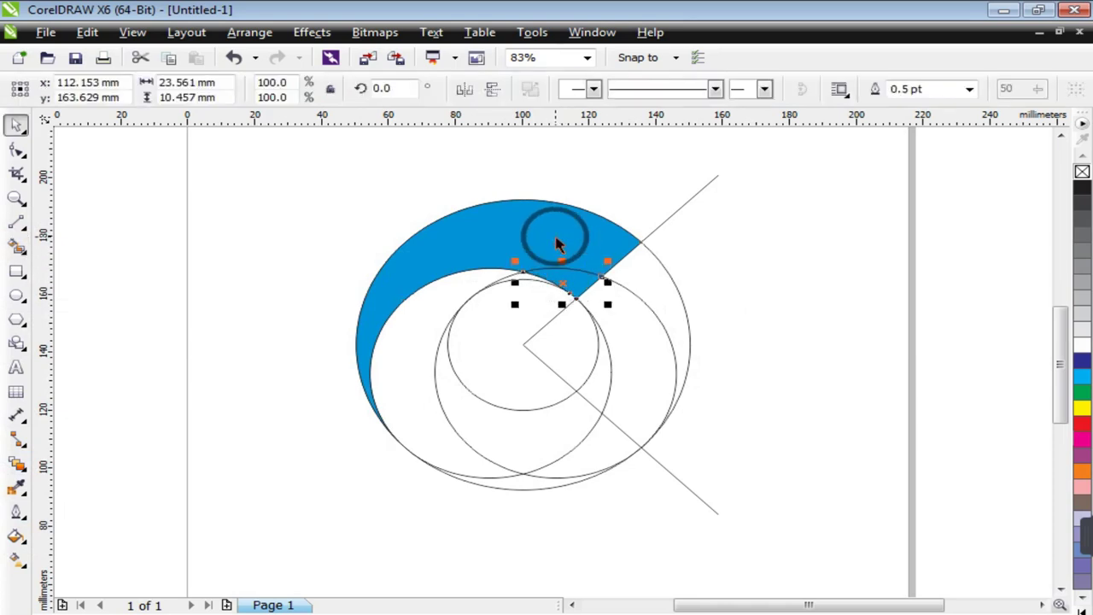
pyautogui.keyDown('shift'); pyautogui.click(580, 263); pyautogui.keyUp('shift')
pyautogui.click(660, 89)
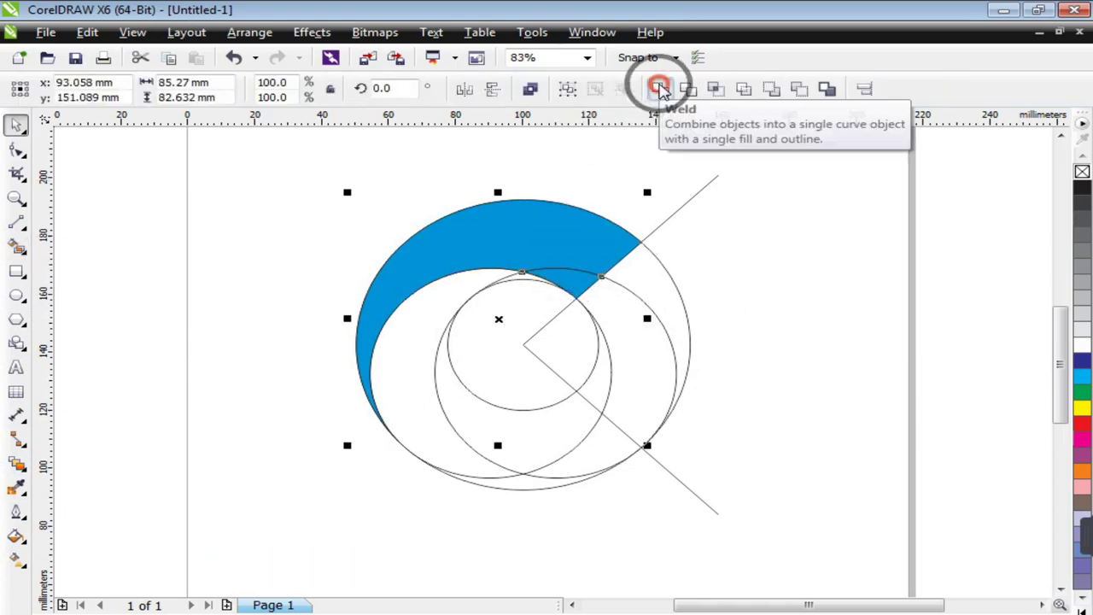
pyautogui.click(275, 262)
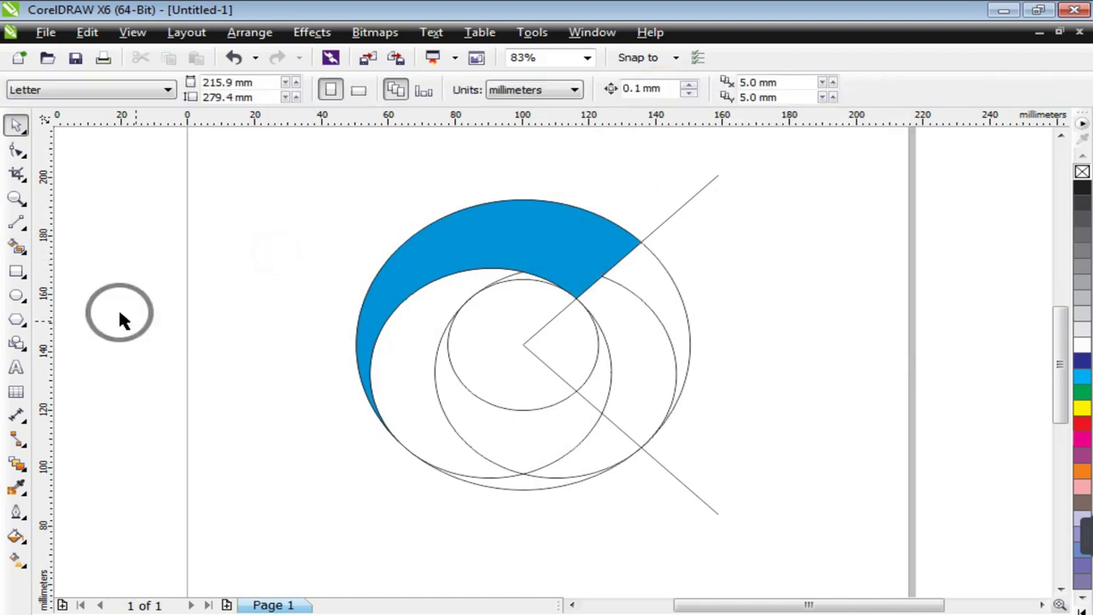
# - Smart Fill the thin area above the inner circle, the left crescent and the bottom crescent in sky blue
pyautogui.click(15, 246)
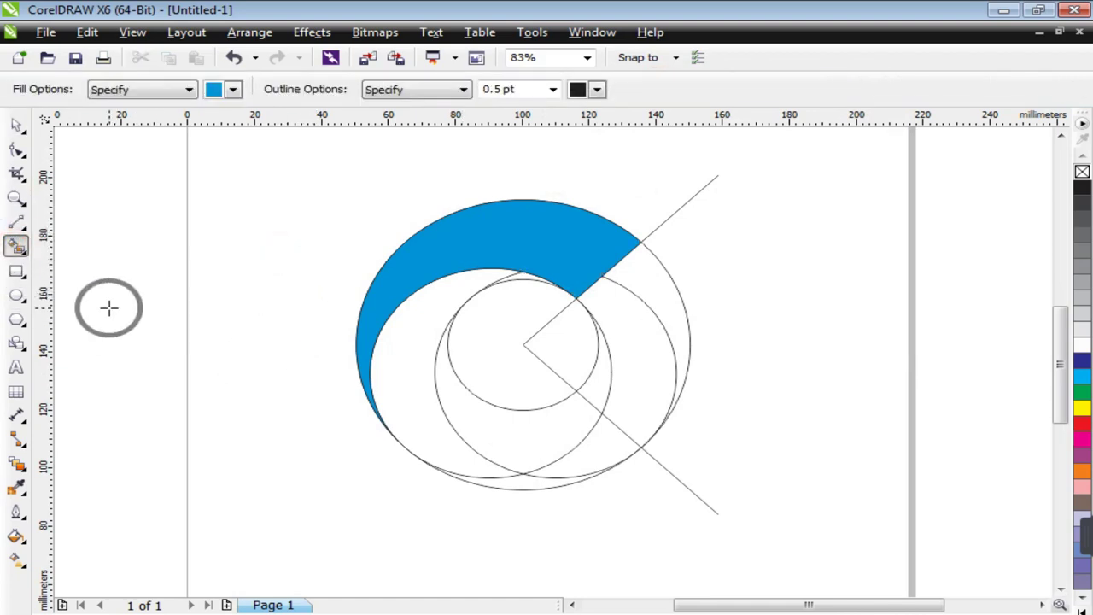
pyautogui.scroll(1, 512, 264)
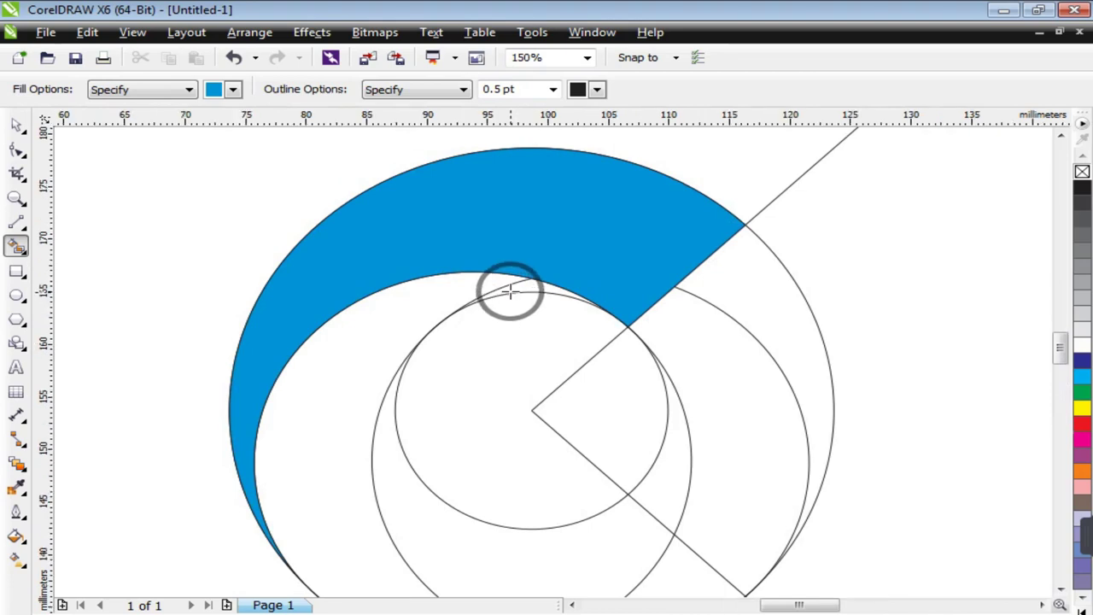
pyautogui.scroll(3, 507, 288)
pyautogui.click(555, 280)
pyautogui.click(361, 307)
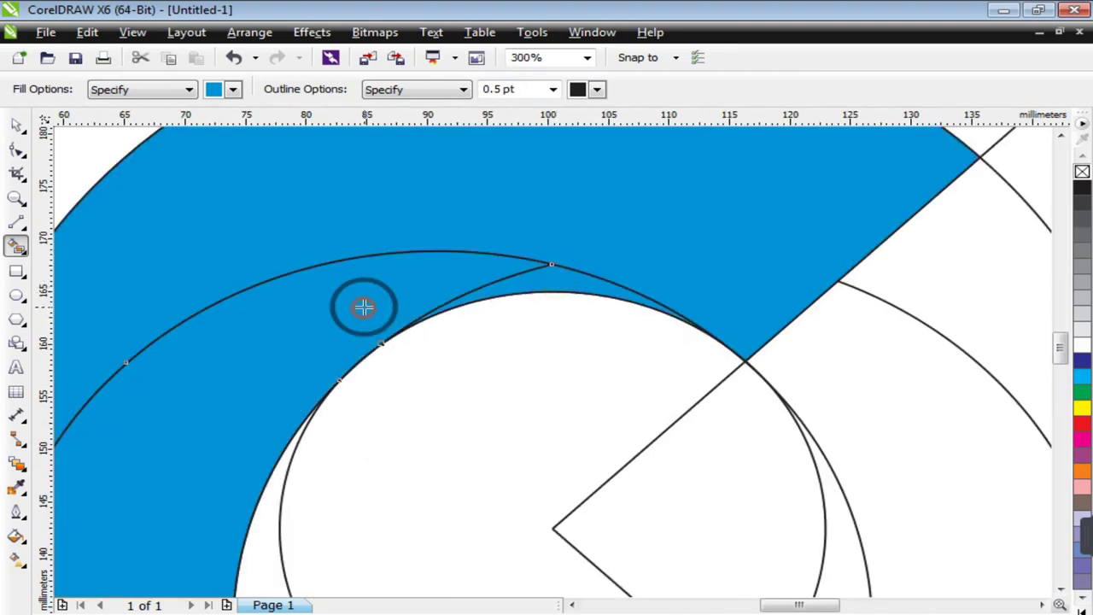
pyautogui.scroll(-4, 452, 302)
pyautogui.scroll(4, 454, 439)
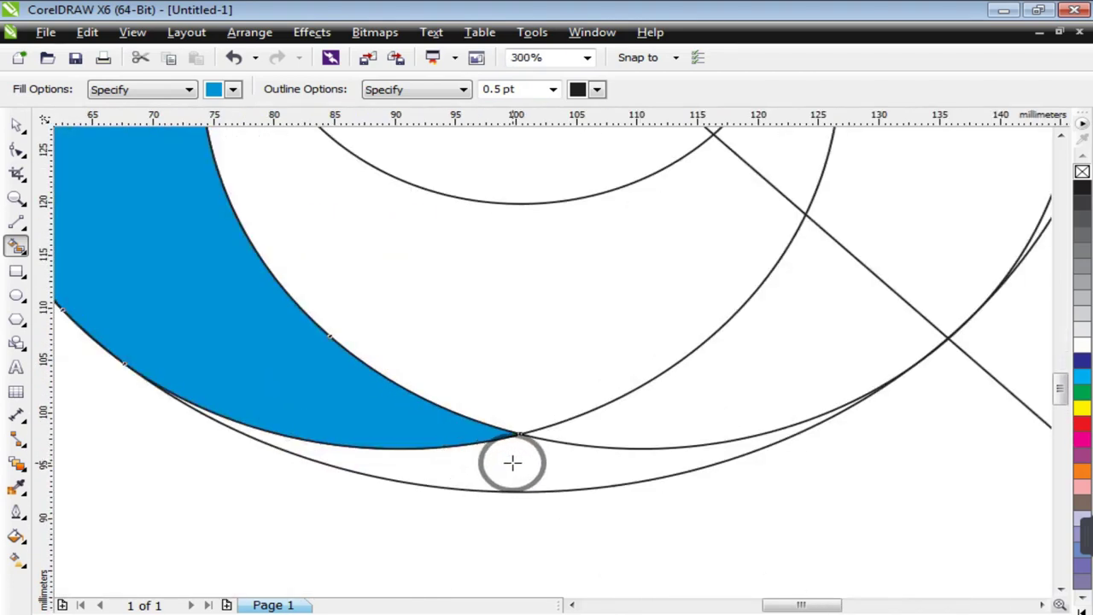
pyautogui.click(517, 458)
pyautogui.scroll(-2, 518, 462)
# - Weld the bottom crescent, the thin area above the inner circle and the left crescent into one middle band
pyautogui.press('space')
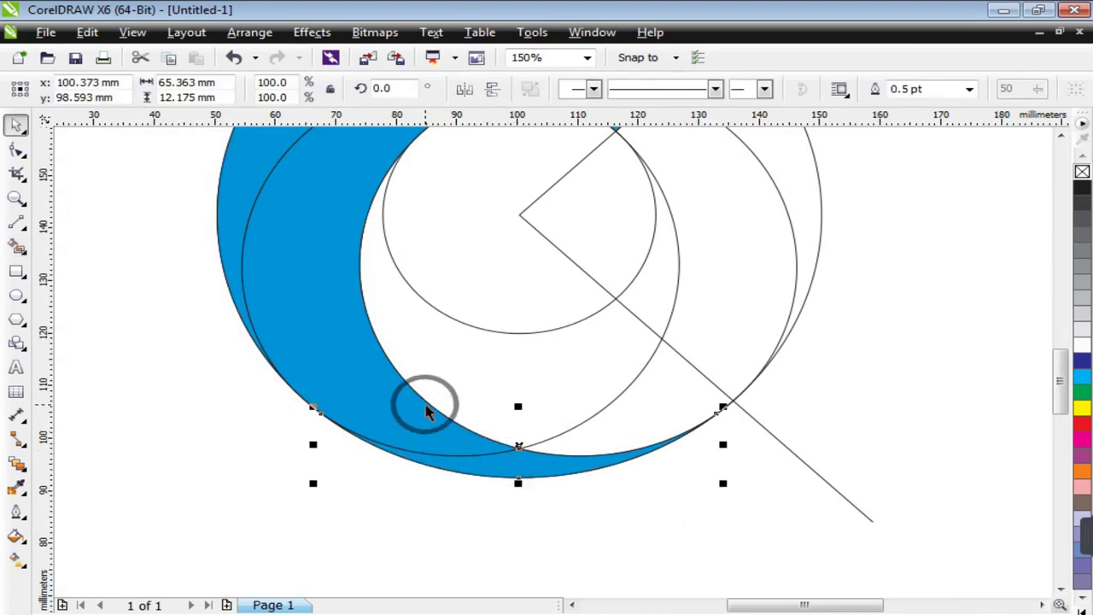
pyautogui.scroll(-2, 427, 411)
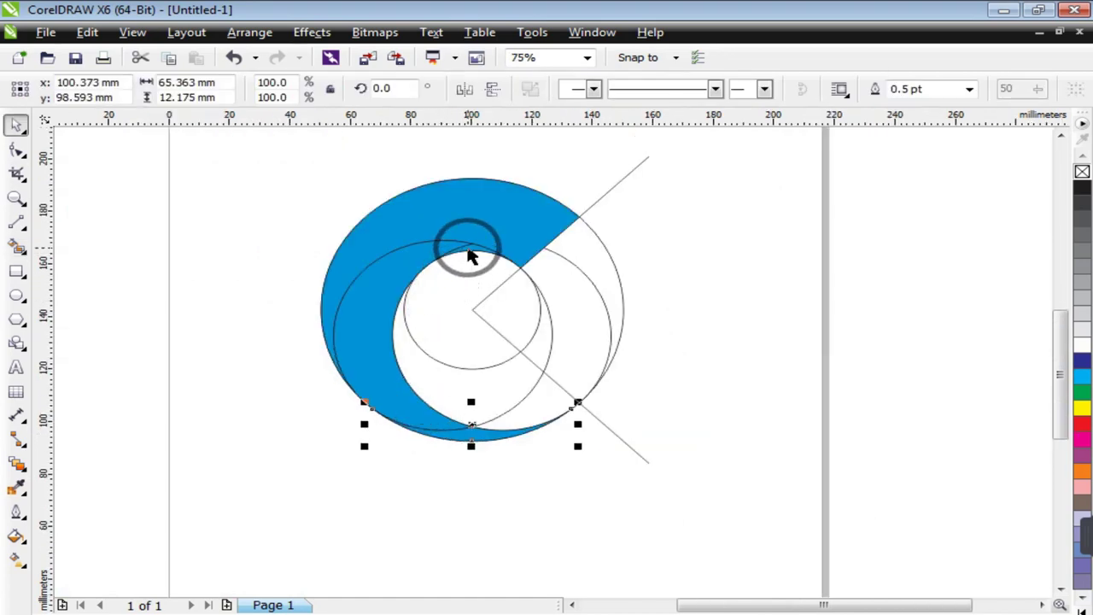
pyautogui.keyDown('shift'); pyautogui.click(469, 255); pyautogui.keyUp('shift')
pyautogui.keyDown('shift'); pyautogui.click(386, 307); pyautogui.keyUp('shift')
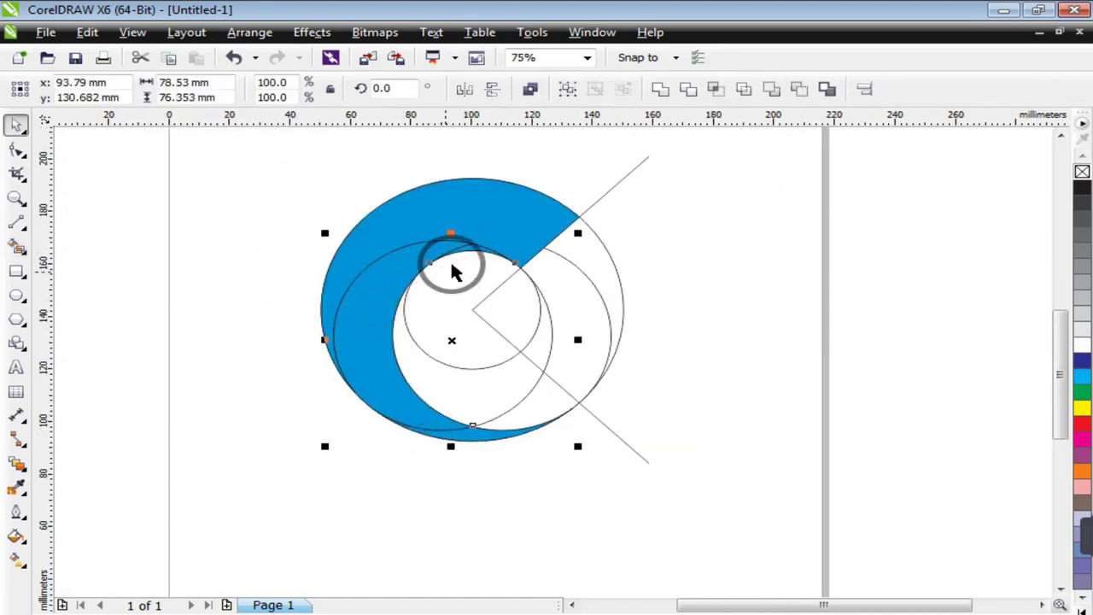
pyautogui.click(658, 89)
pyautogui.click(771, 327)
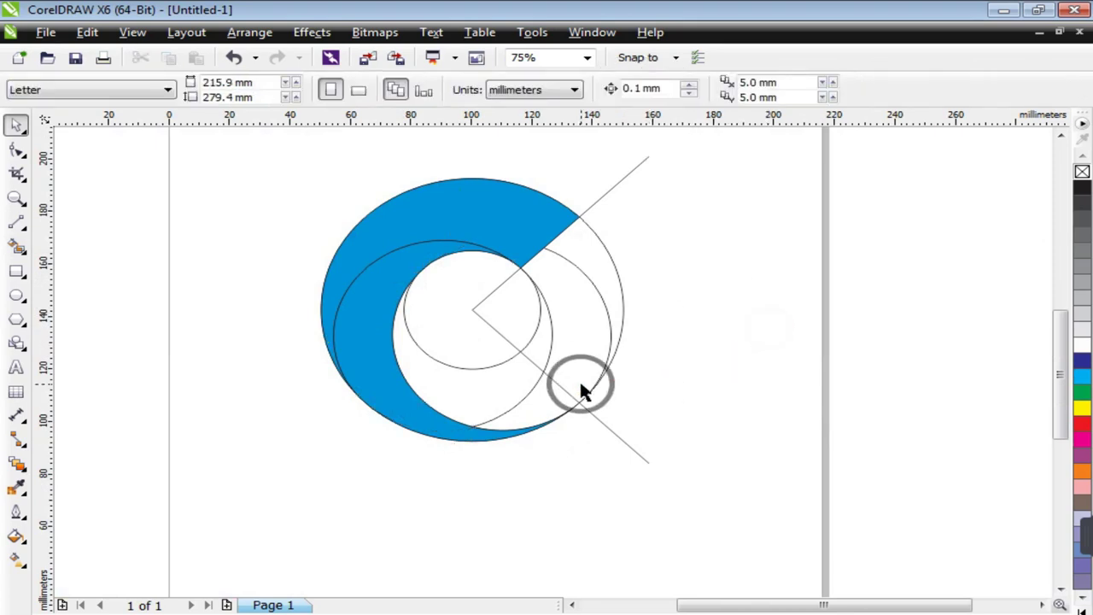
# - Smart Fill the two lower inner areas up to the lower angled line in sky blue and weld them together
pyautogui.click(15, 247)
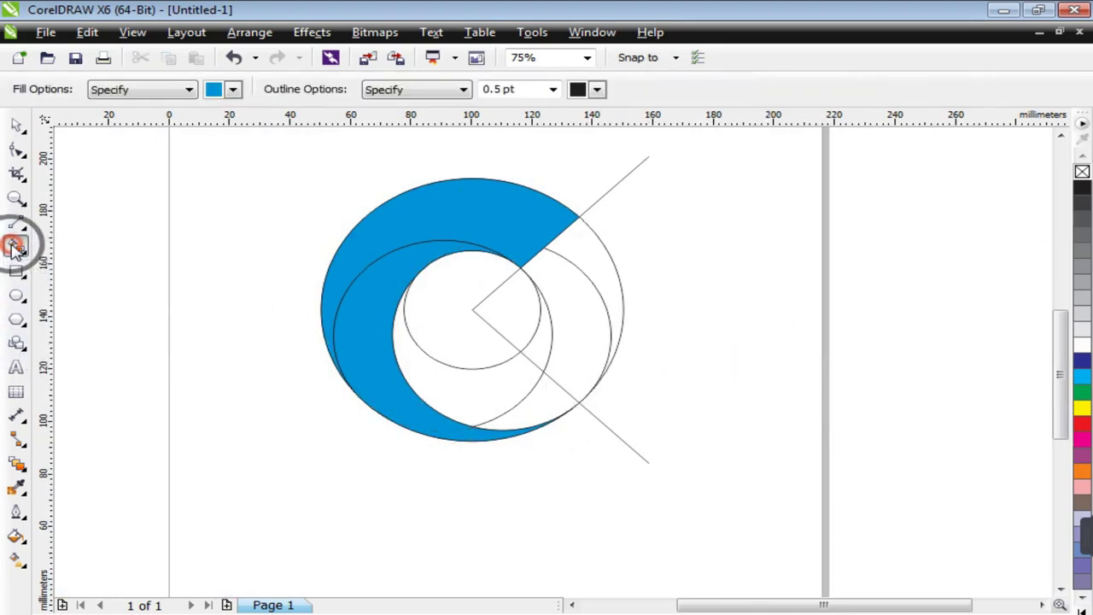
pyautogui.click(461, 379)
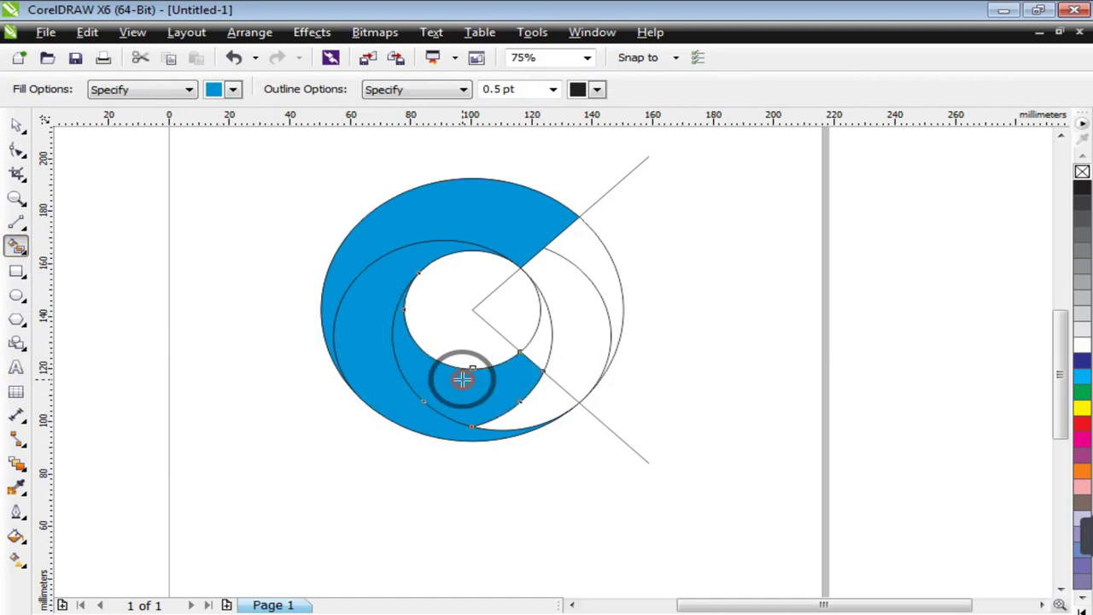
pyautogui.click(540, 400)
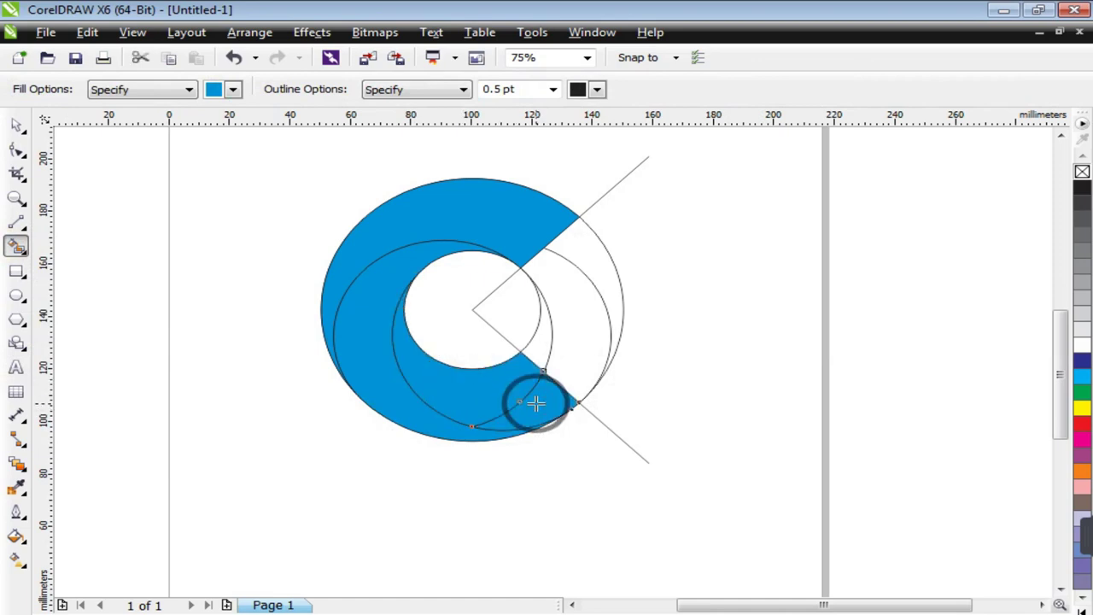
pyautogui.press('space')
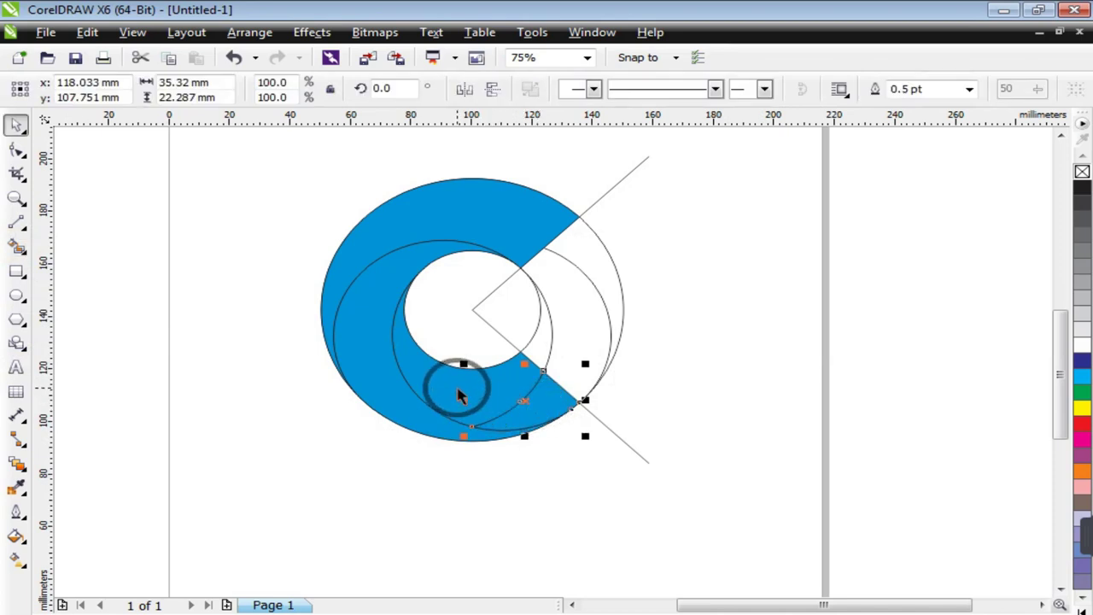
pyautogui.click(458, 386)
pyautogui.click(658, 89)
pyautogui.click(719, 368)
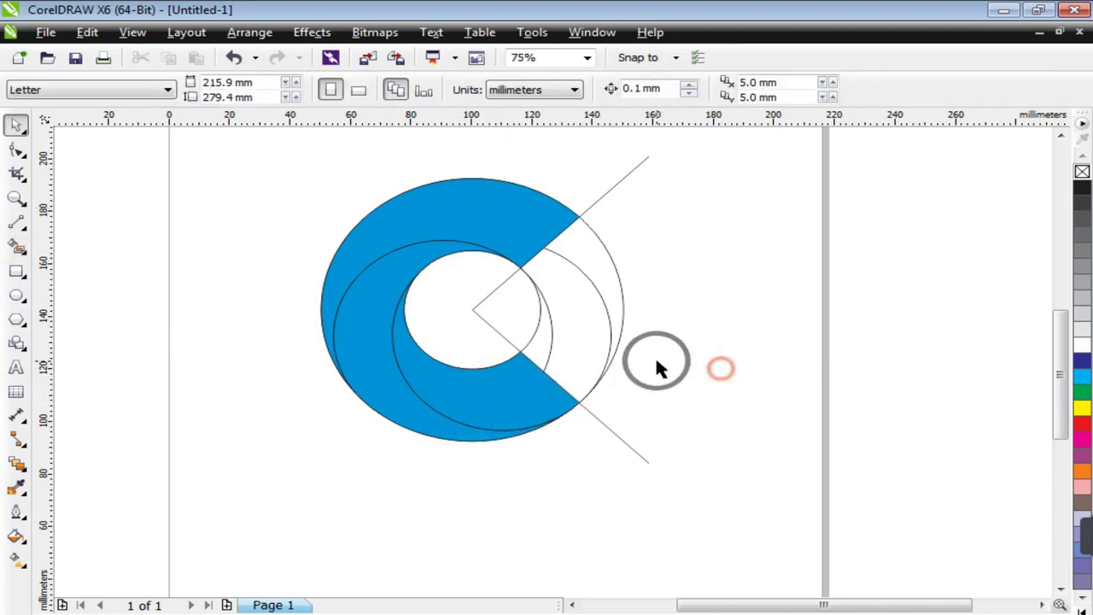
# - Delete the grouped circles and lines so that only the filled C pieces are left
pyautogui.click(596, 286)
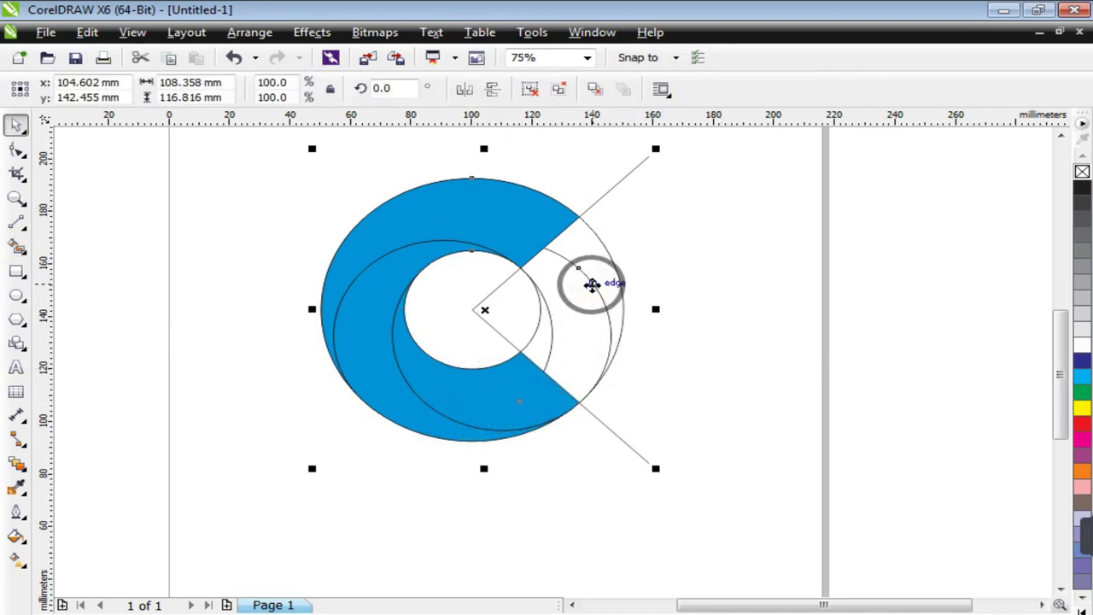
pyautogui.press('Delete')
pyautogui.scroll(-1, 652, 385)
pyautogui.click(19, 201)
pyautogui.moveTo(444, 259); pyautogui.dragTo(595, 424)
pyautogui.press('space')
pyautogui.click(586, 246)
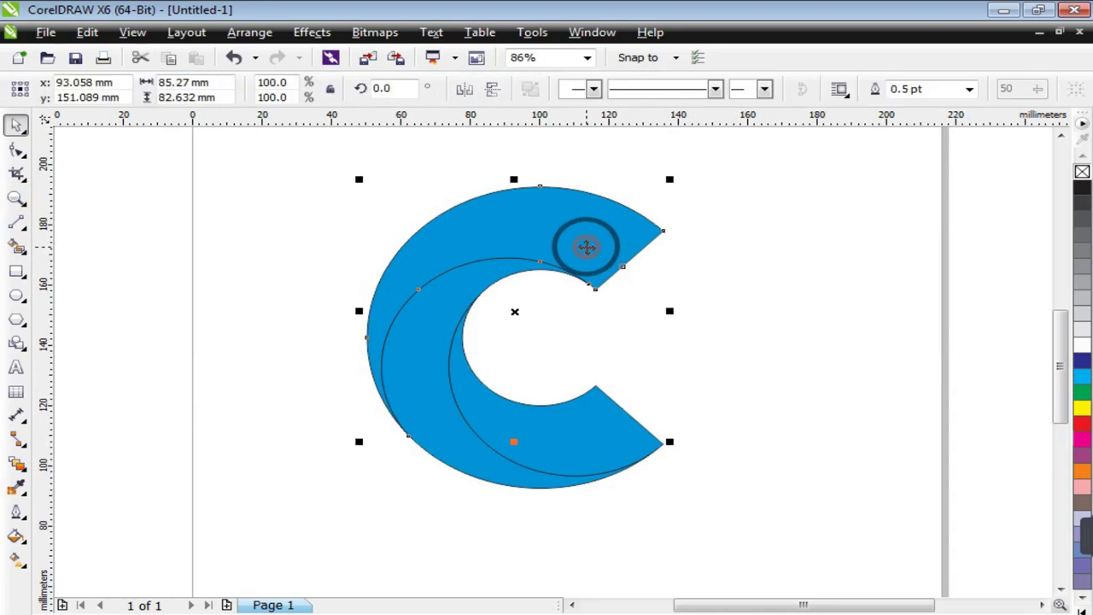
pyautogui.click(298, 422)
pyautogui.click(387, 379)
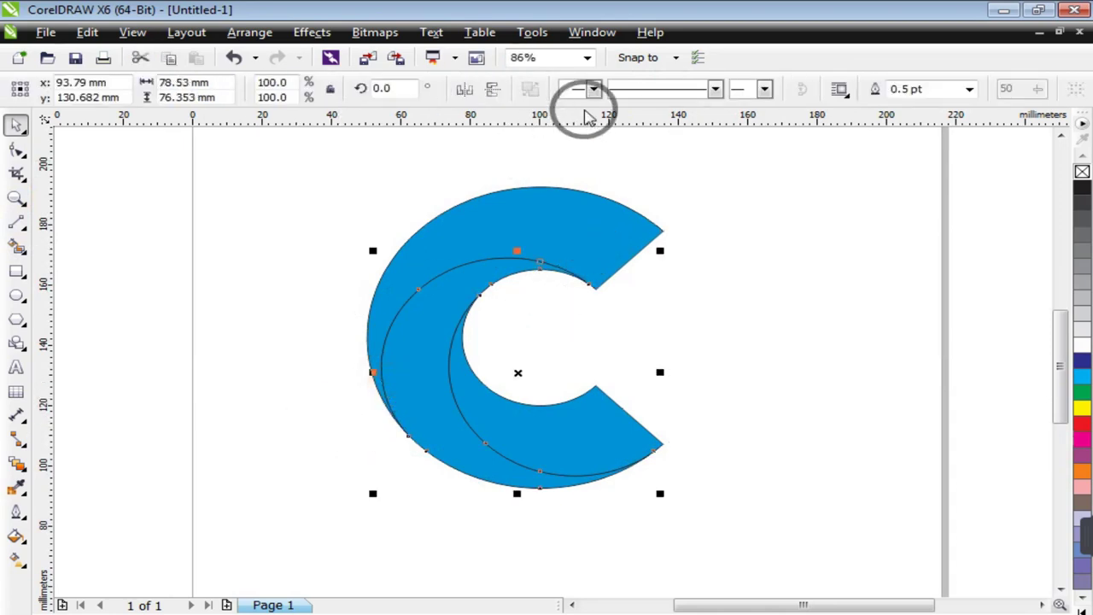
pyautogui.click(294, 275)
# - Apply a horizontal linear fill to the middle band, running from its left edge to just inside the C's opening
pyautogui.click(417, 365)
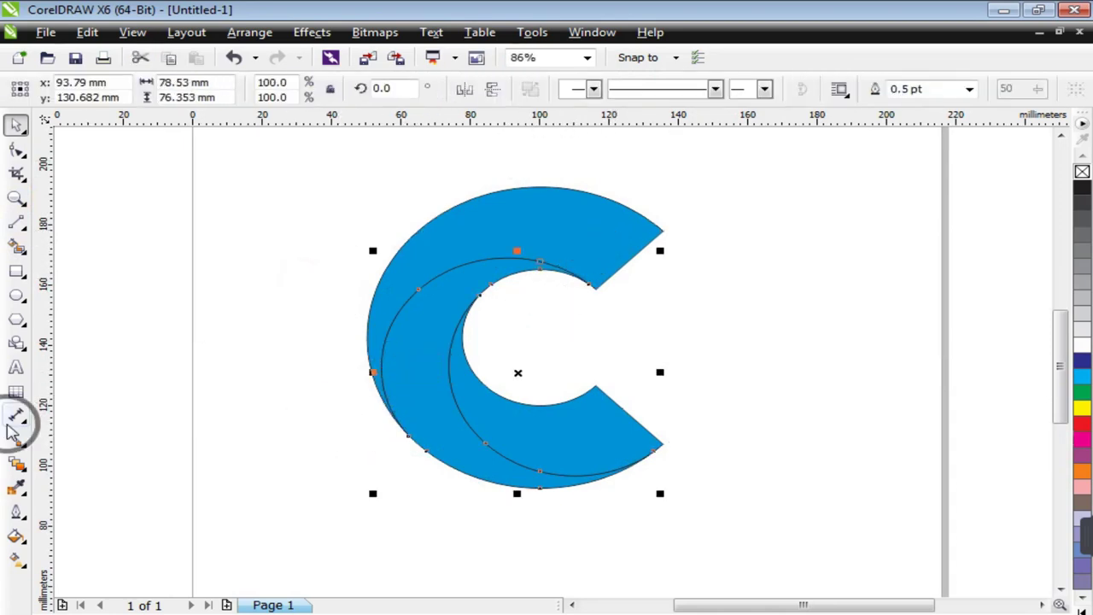
pyautogui.click(16, 560)
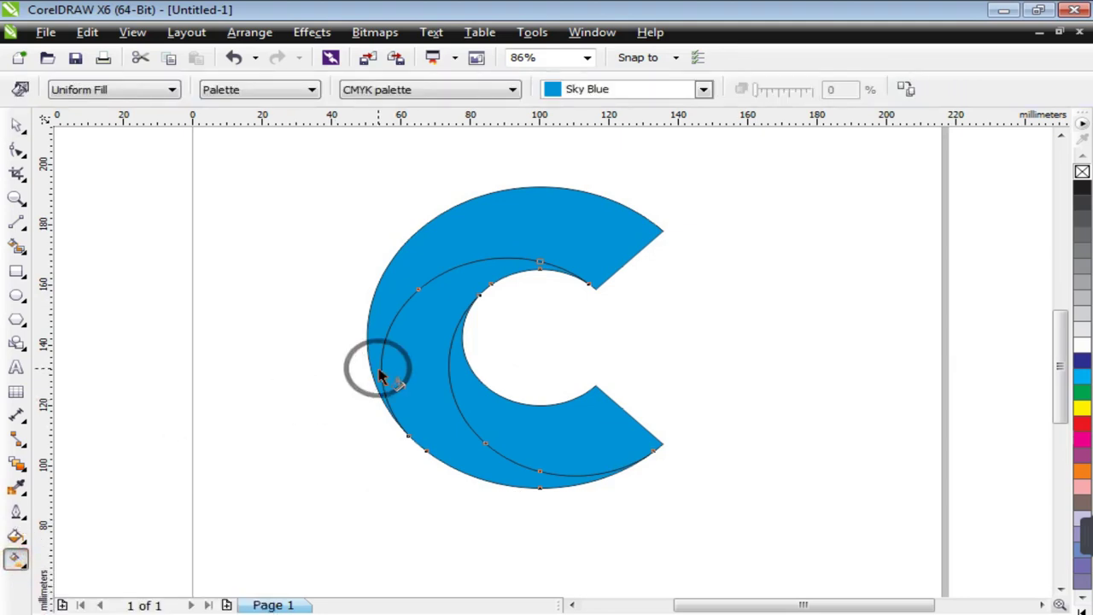
pyautogui.moveTo(381, 373); pyautogui.dragTo(408, 373)
pyautogui.moveTo(466, 372); pyautogui.dragTo(493, 369)
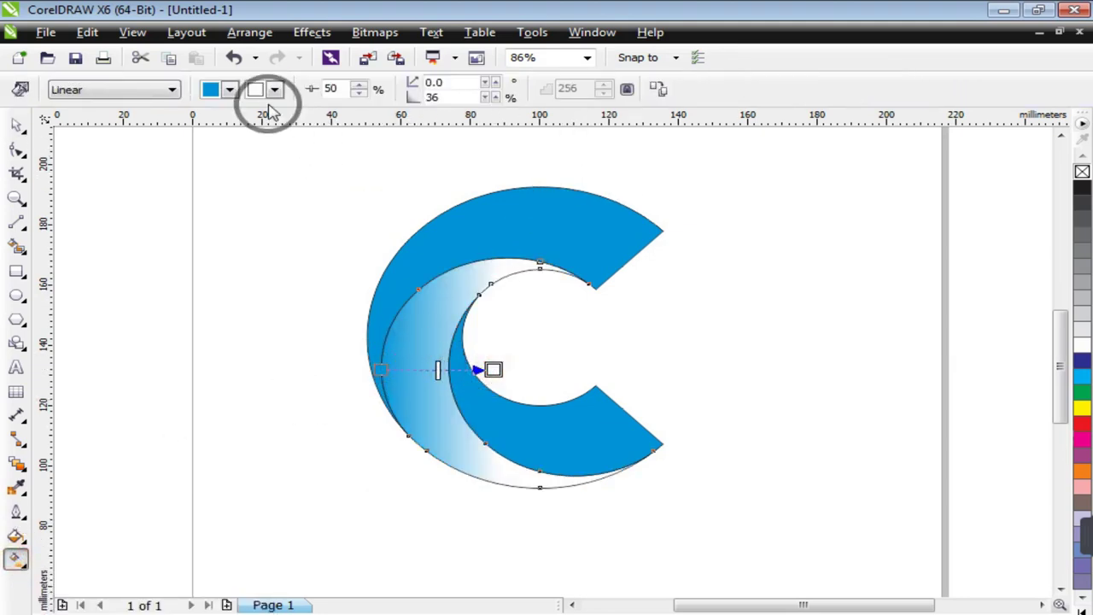
# - Set the start colour of the middle band's linear fill to cyan
pyautogui.click(229, 91)
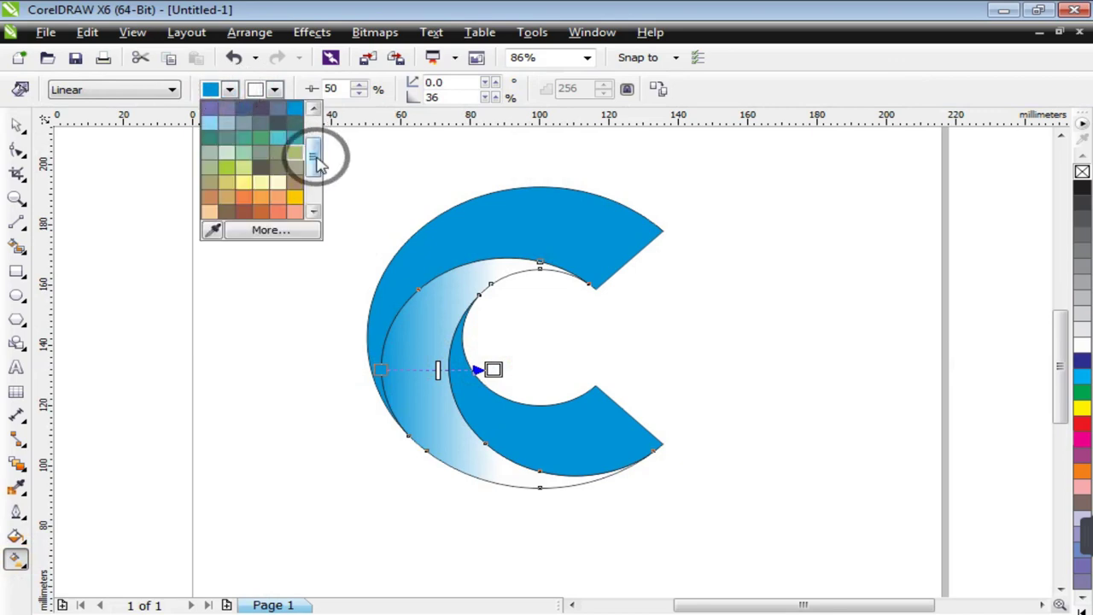
pyautogui.moveTo(315, 162); pyautogui.dragTo(315, 142)
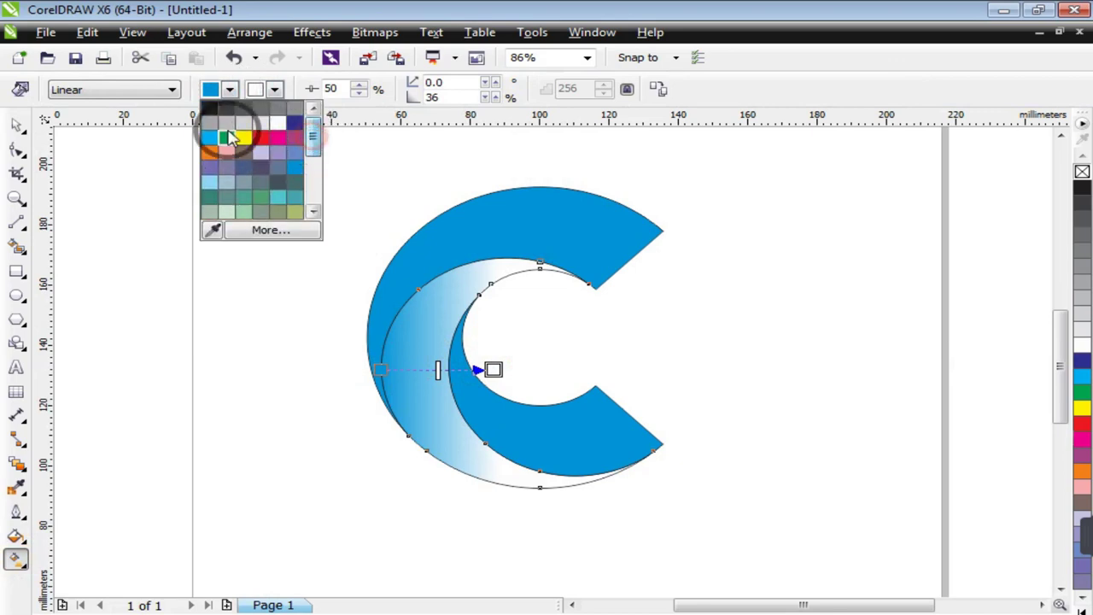
pyautogui.click(230, 90)
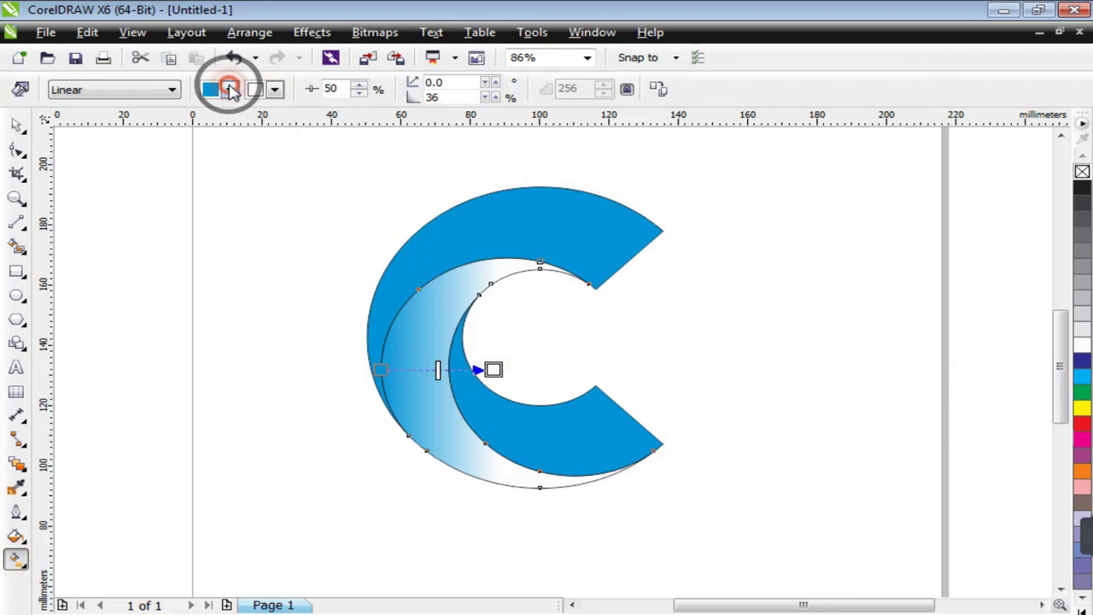
pyautogui.click(230, 89)
pyautogui.moveTo(310, 154); pyautogui.dragTo(196, 147)
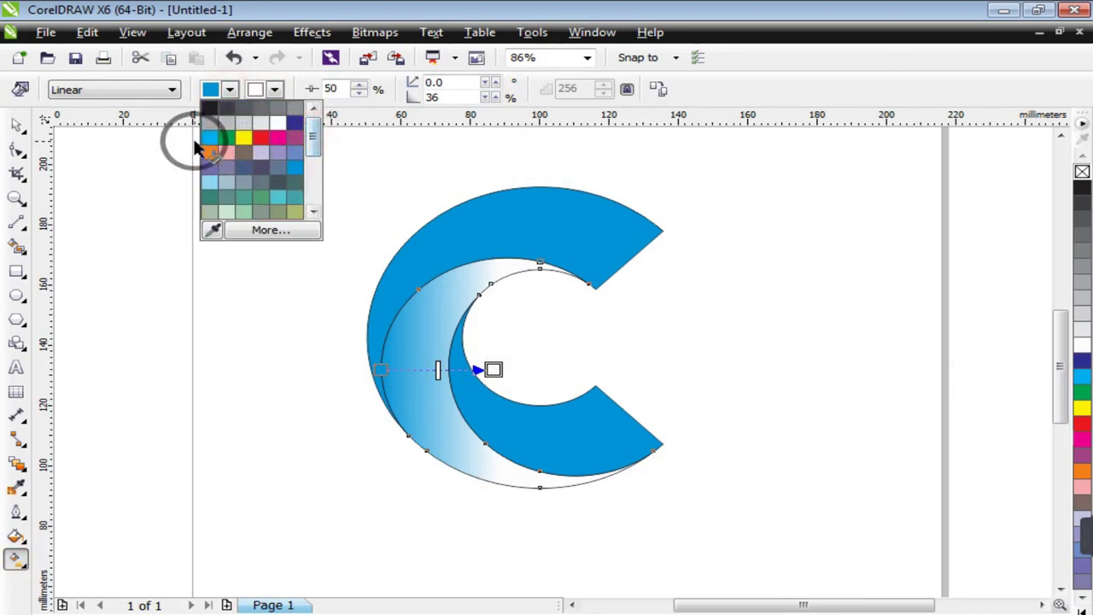
pyautogui.click(209, 141)
# - Set the end colour of the middle band's linear fill to blue
pyautogui.click(274, 89)
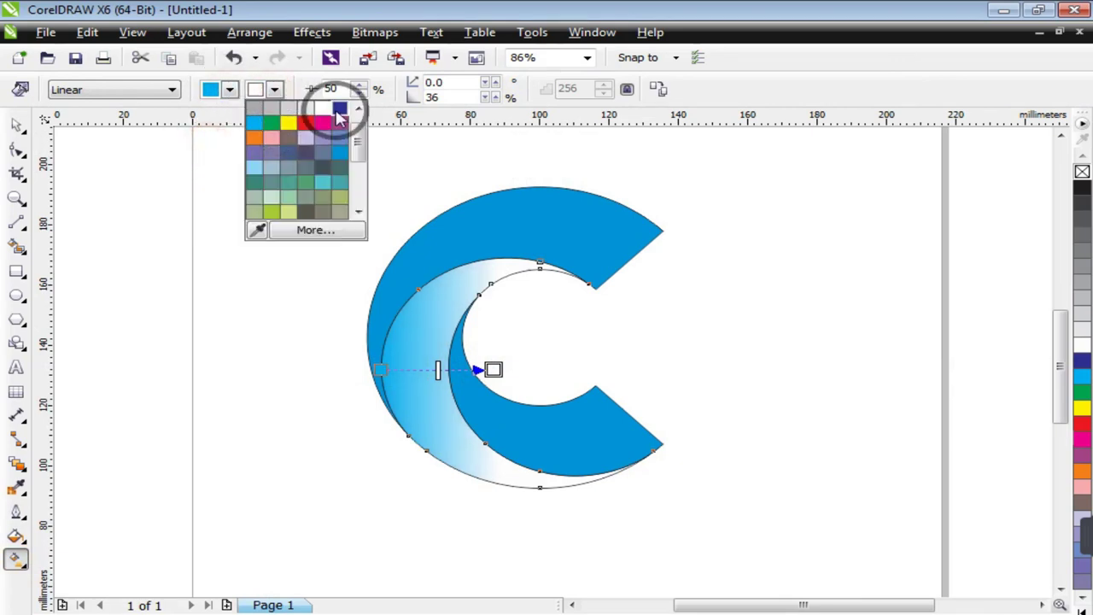
pyautogui.click(329, 105)
pyautogui.click(274, 90)
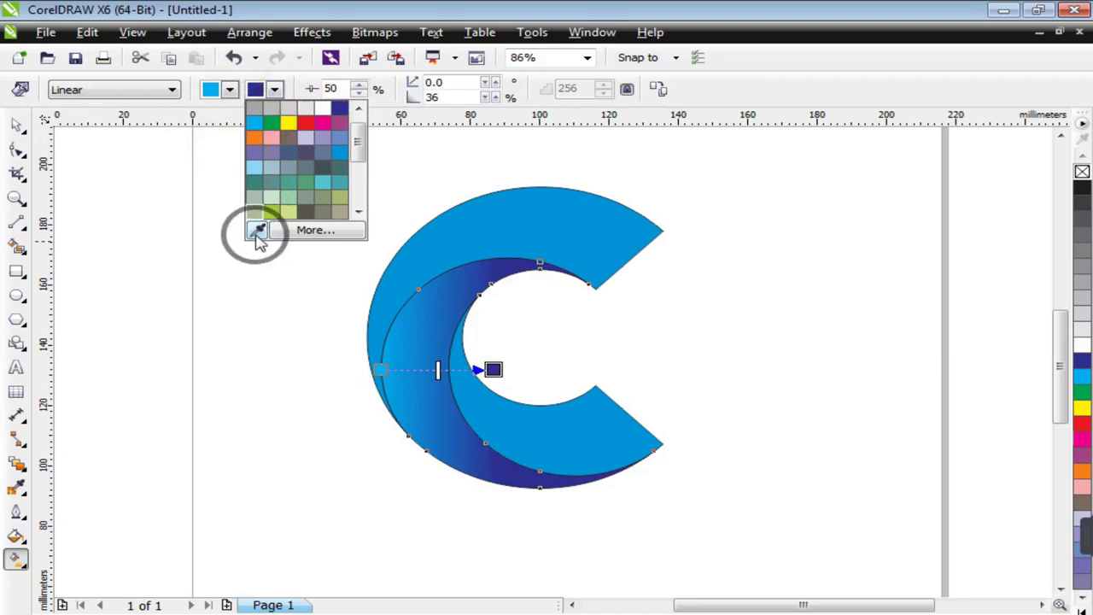
pyautogui.click(316, 231)
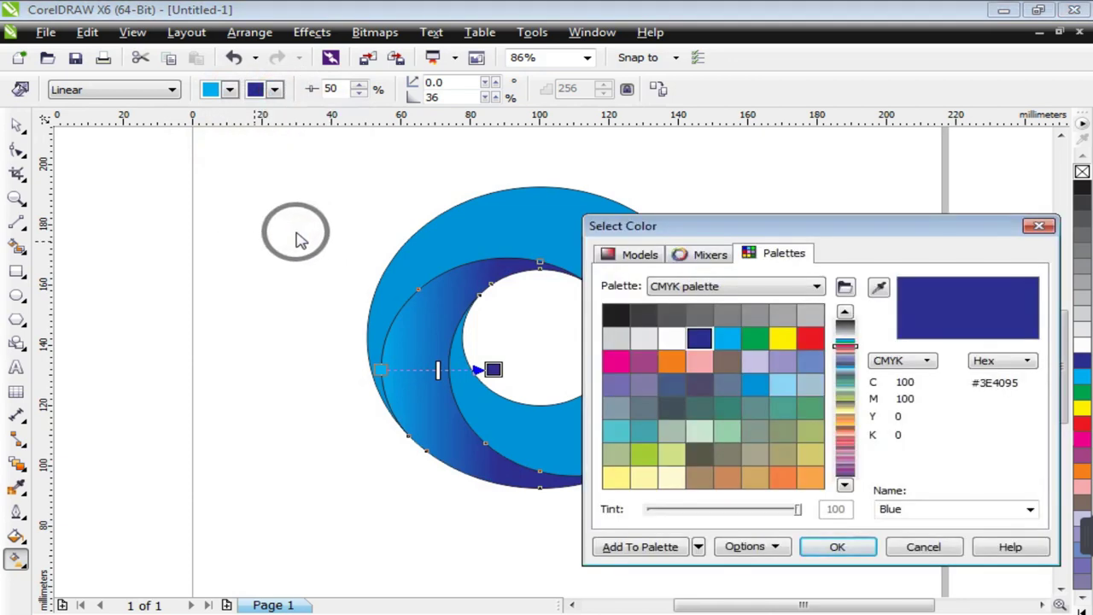
pyautogui.click(1038, 225)
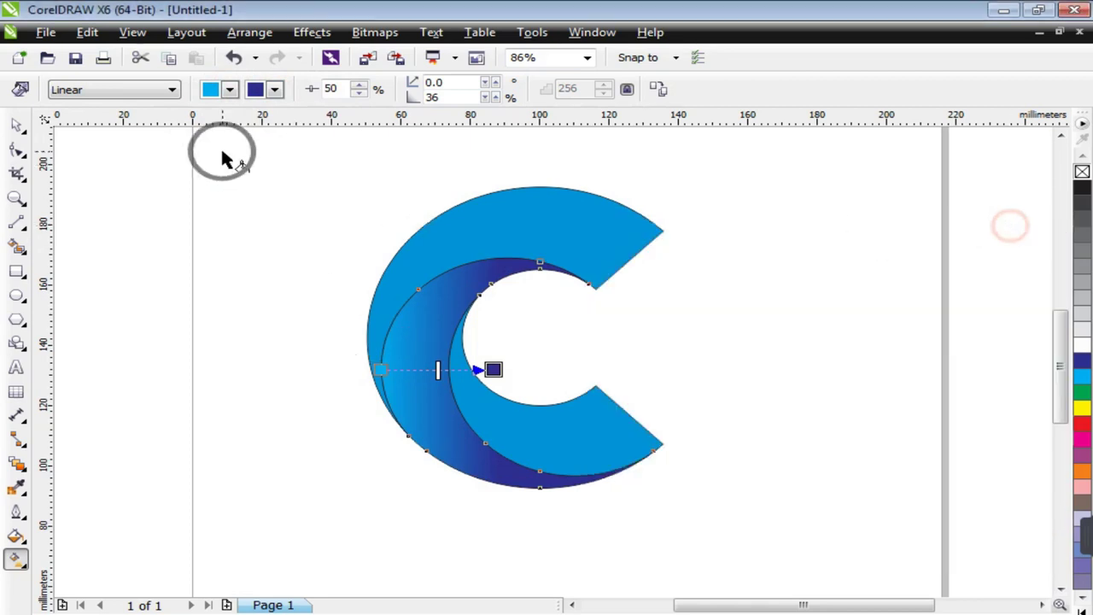
# - Set the start colour of the middle band's fill to a dark blue of CMYK 100, 99, 18, 10
pyautogui.click(229, 90)
pyautogui.click(314, 127)
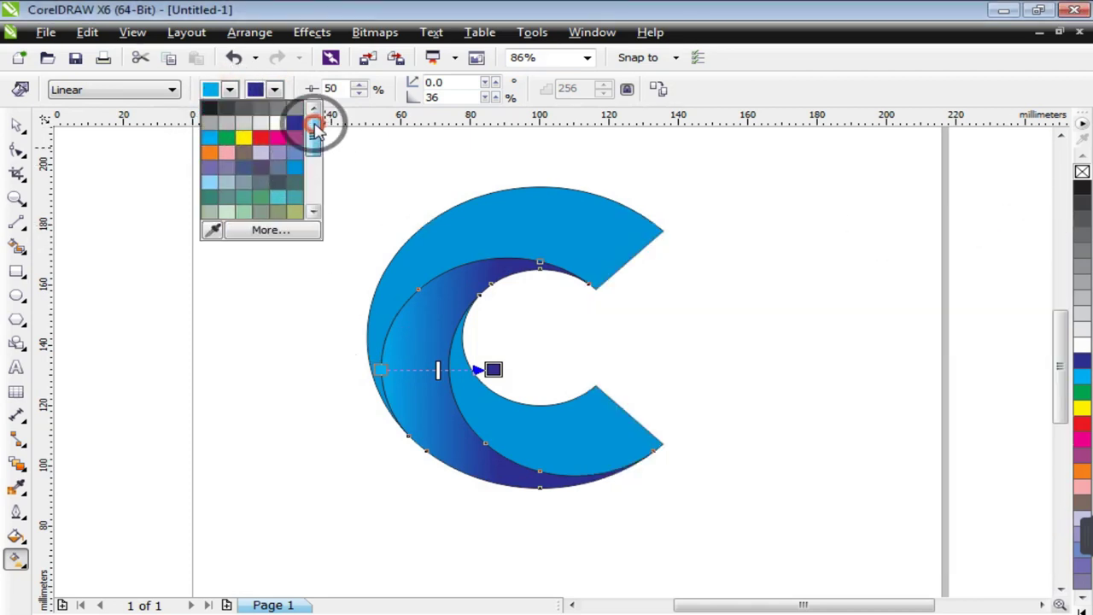
pyautogui.click(295, 122)
pyautogui.click(229, 89)
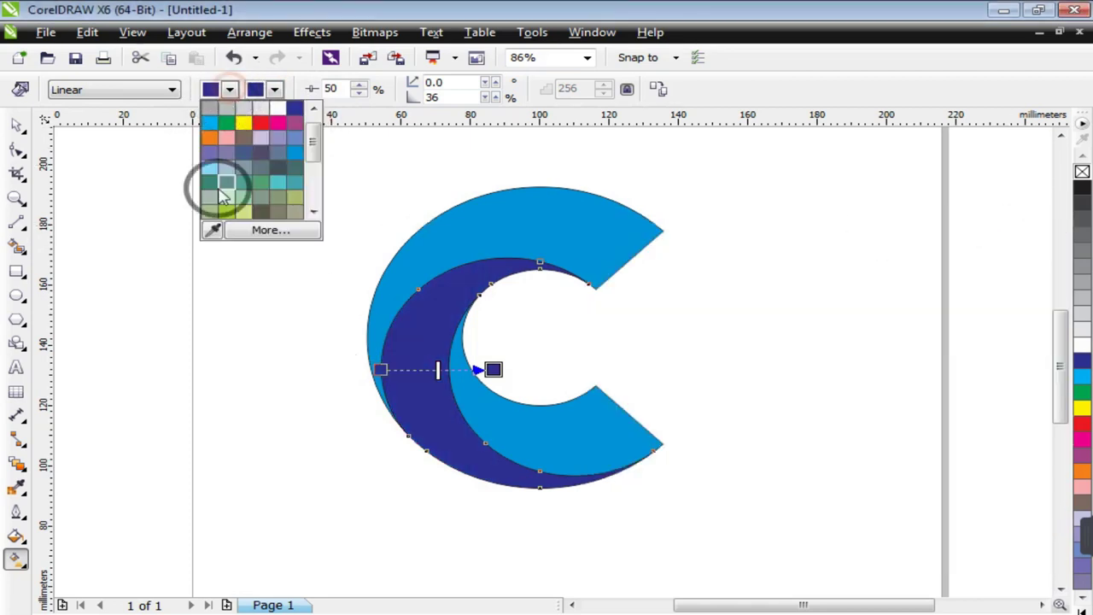
pyautogui.click(271, 231)
pyautogui.click(634, 253)
pyautogui.moveTo(733, 396); pyautogui.dragTo(741, 410)
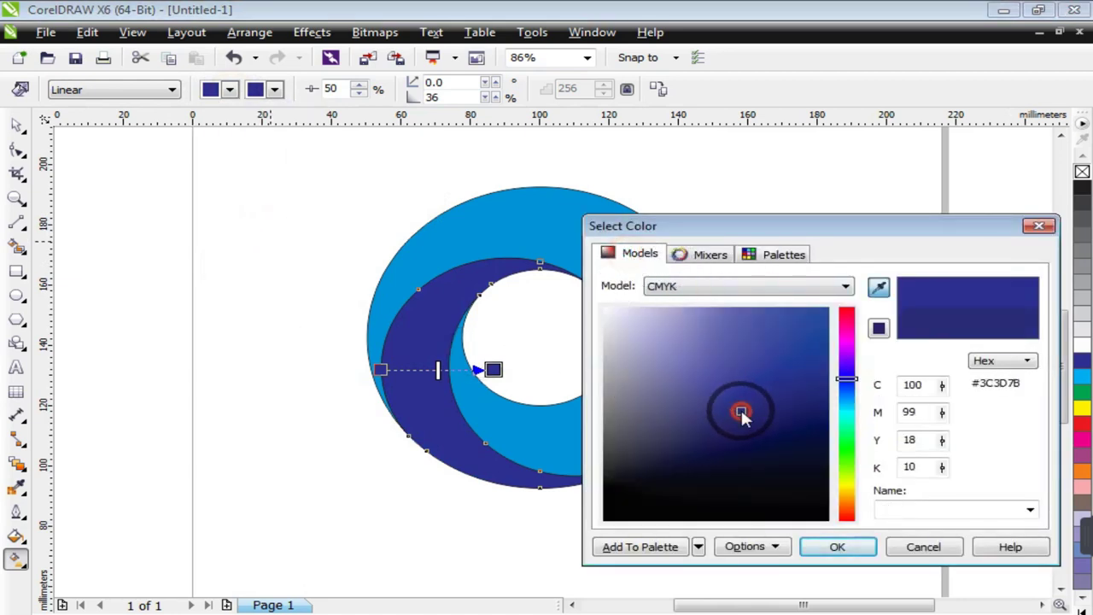
pyautogui.click(837, 547)
# - Set the middle band's end colour to cyan and extend the gradient's end horizontally further into the C's opening
pyautogui.click(277, 90)
pyautogui.click(258, 126)
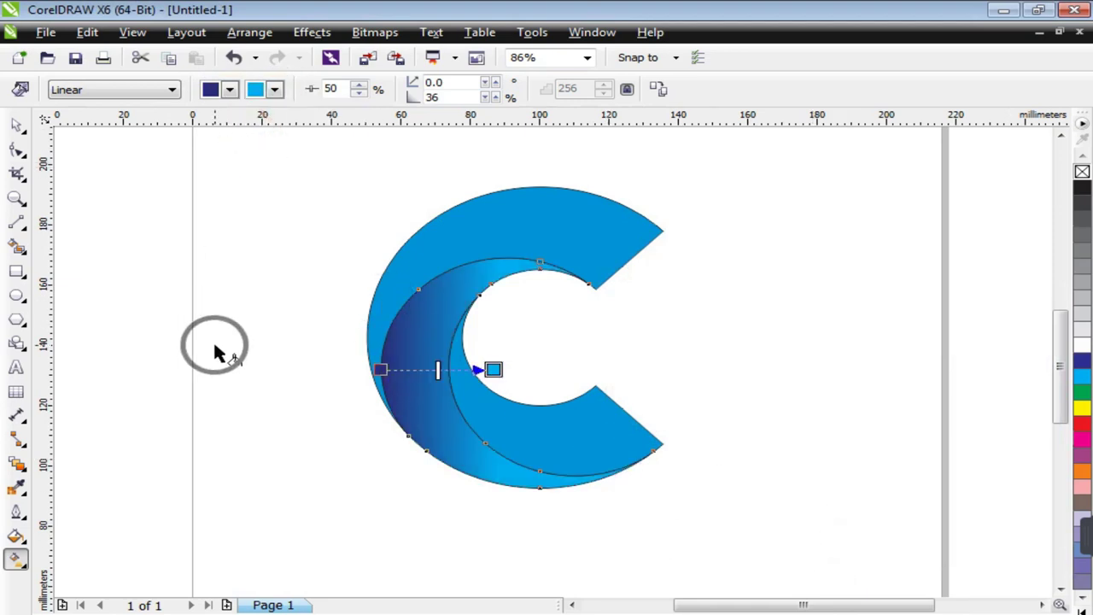
pyautogui.moveTo(494, 369); pyautogui.dragTo(562, 370)
pyautogui.press('space')
pyautogui.click(685, 312)
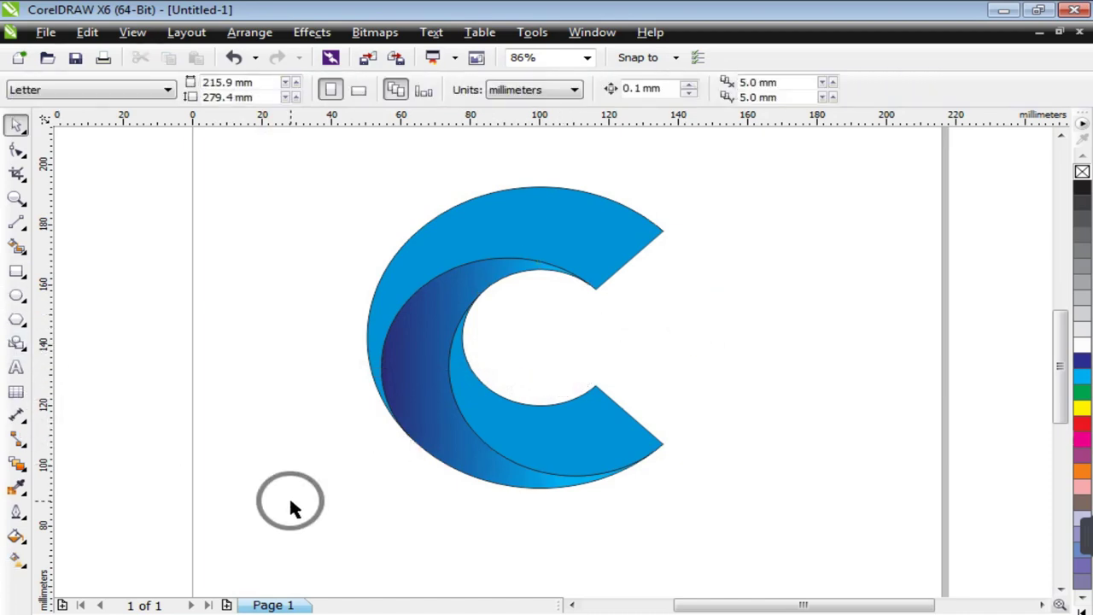
# - Apply a linear fill to the lower inner band, running from its pointed outer tip to the C's inner edge
pyautogui.click(16, 561)
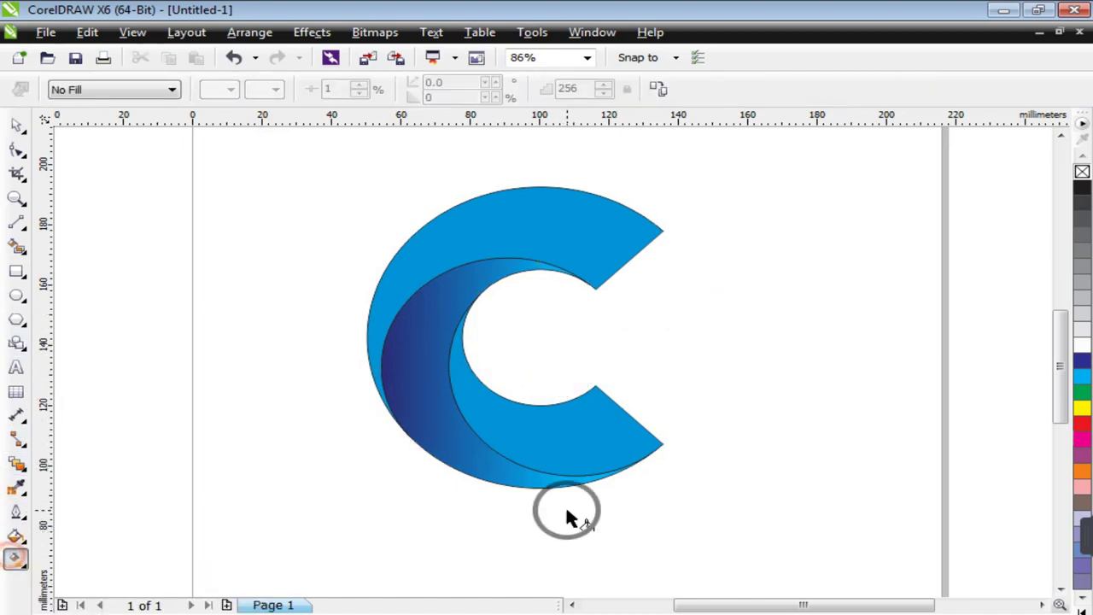
pyautogui.click(664, 453)
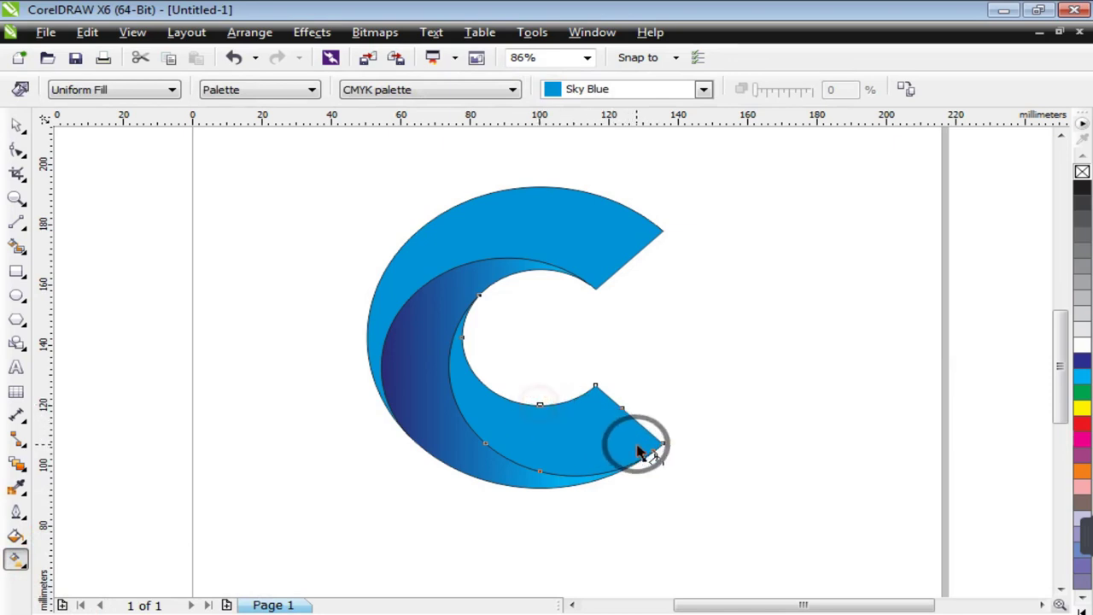
pyautogui.moveTo(662, 443); pyautogui.dragTo(485, 384)
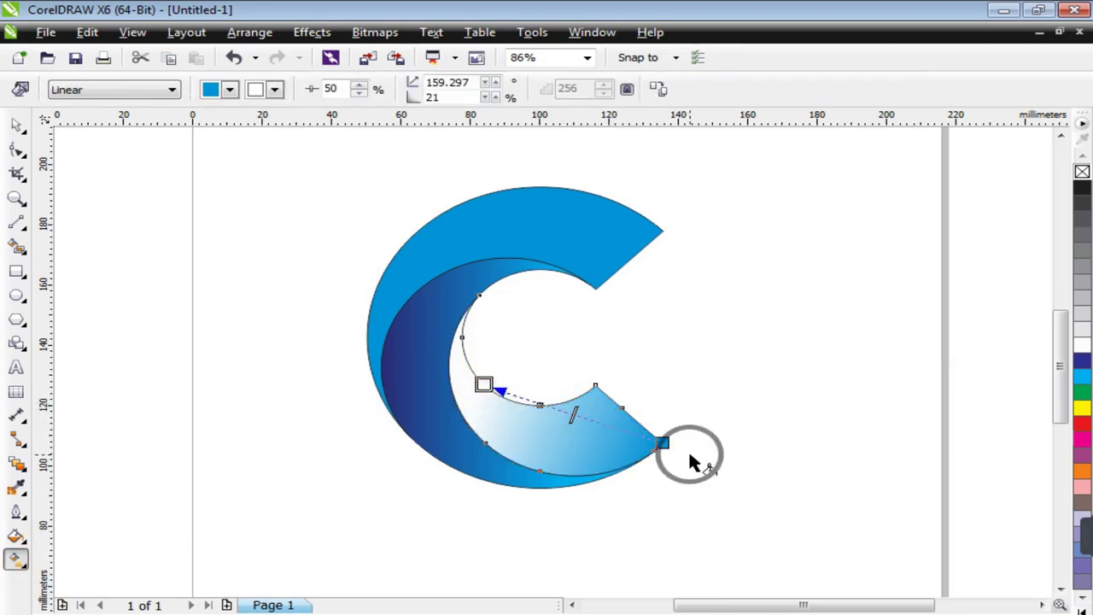
# - Set the end colour of the lower inner band's fill to the dark blue sampled from the middle band
pyautogui.click(275, 91)
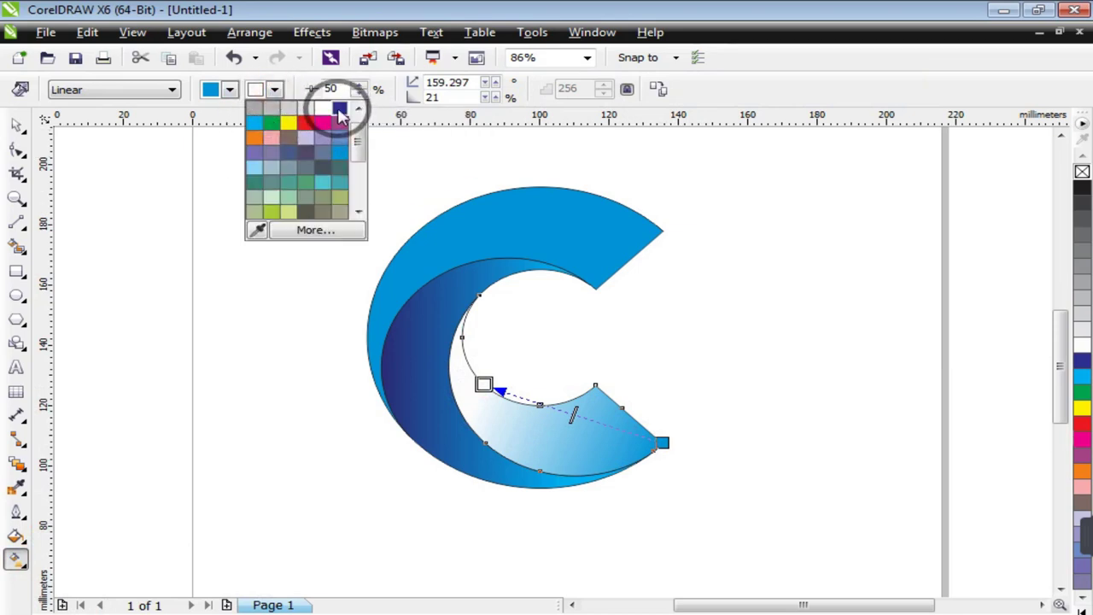
pyautogui.click(339, 112)
pyautogui.click(275, 91)
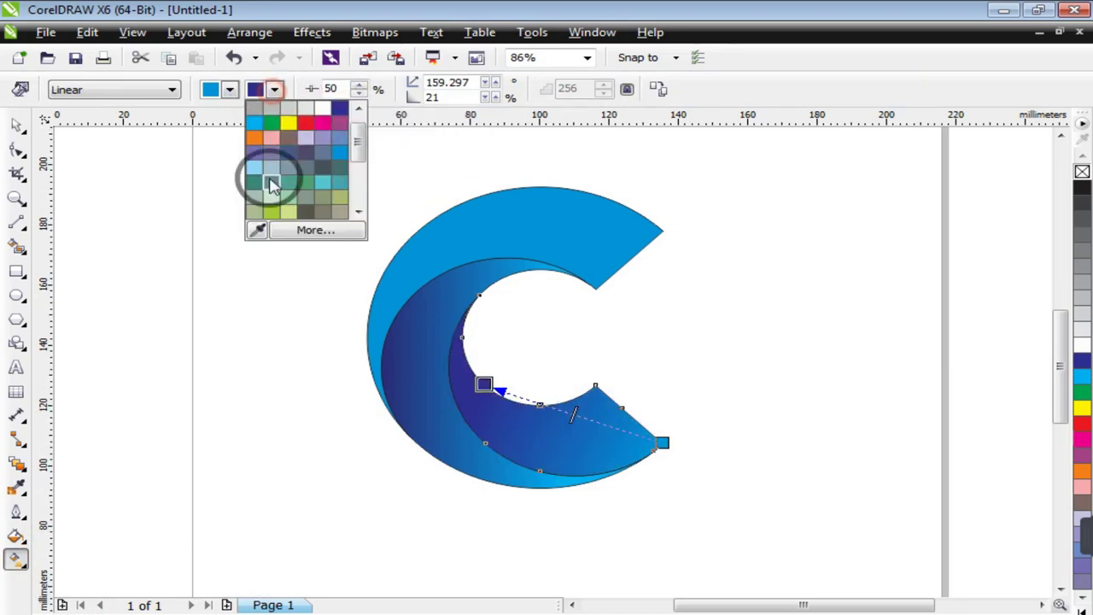
pyautogui.click(258, 231)
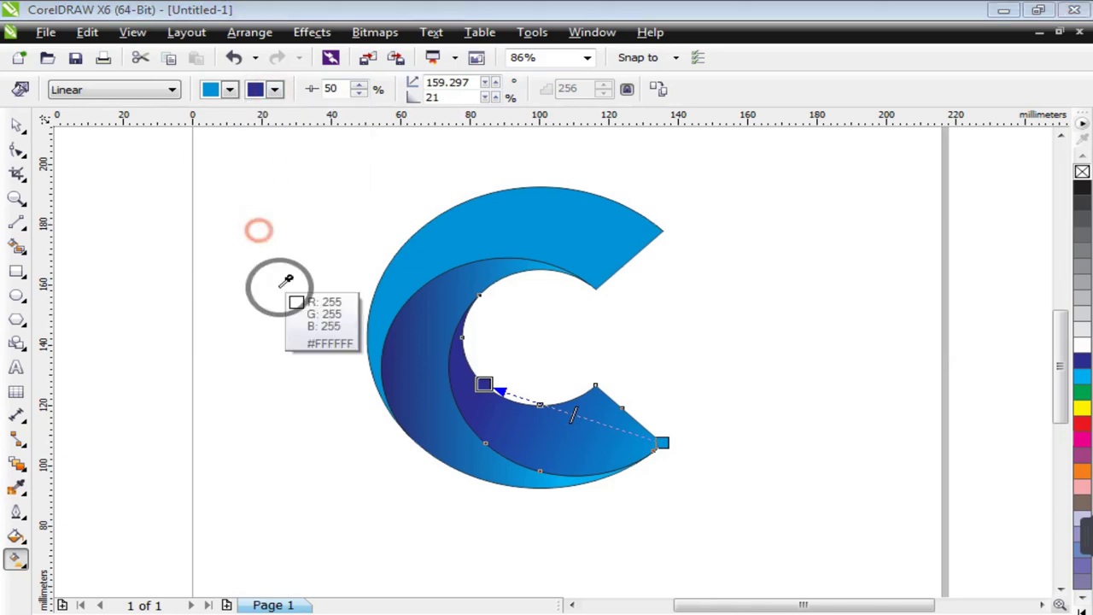
pyautogui.click(392, 347)
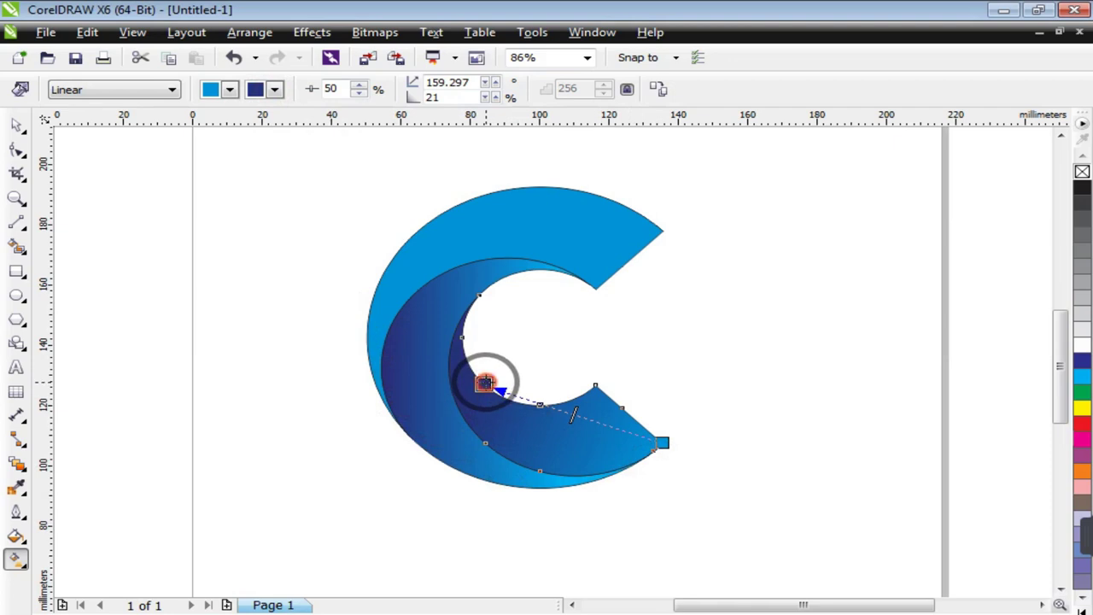
# - Reposition the end of the lower inner band's gradient into the C's opening, at an angle of about 150°
pyautogui.moveTo(480, 381); pyautogui.dragTo(481, 375)
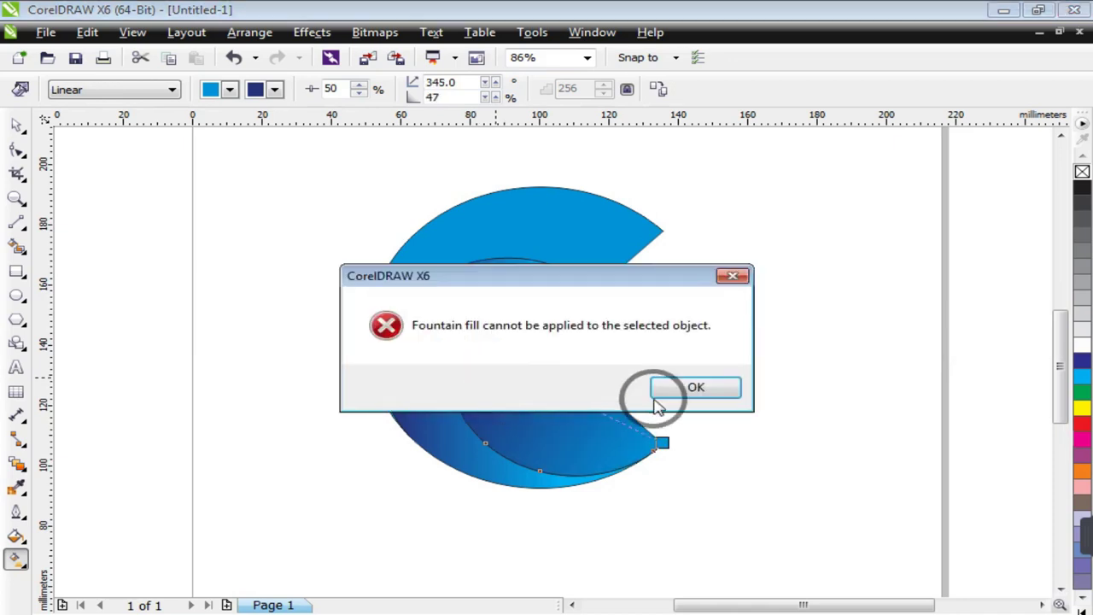
pyautogui.click(687, 389)
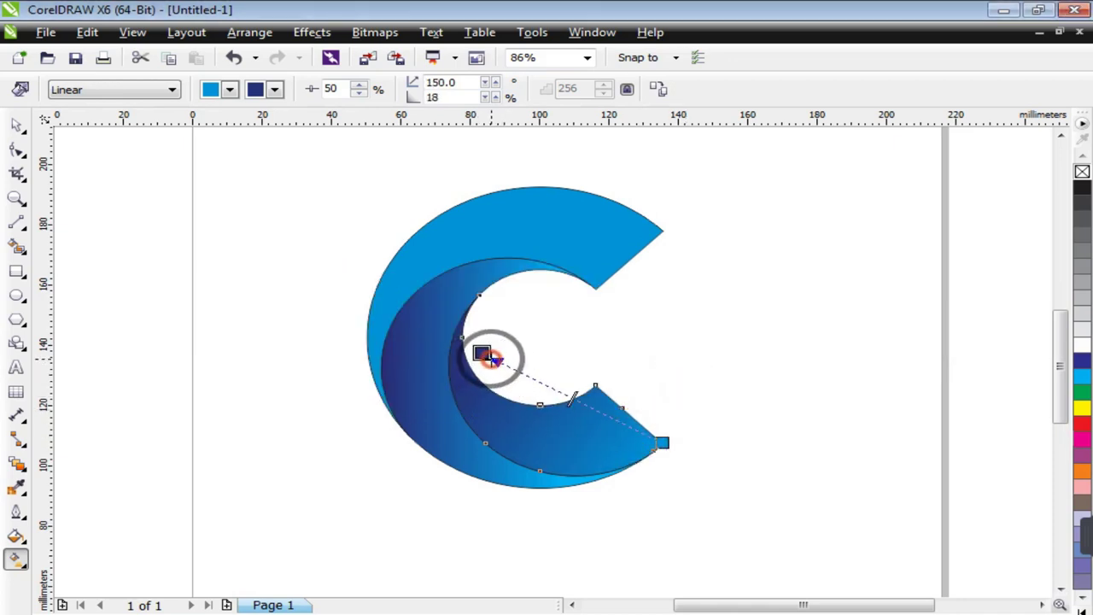
pyautogui.moveTo(492, 357); pyautogui.dragTo(512, 368)
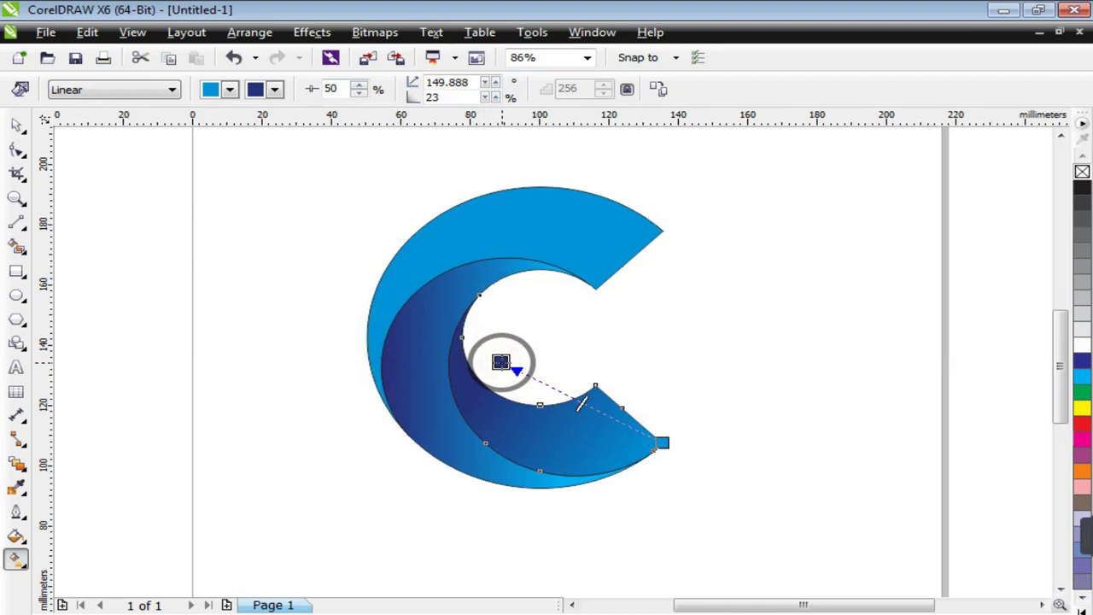
pyautogui.press('space')
pyautogui.click(674, 306)
# - Apply a linear fill to the upper outer band from its upper tip to beyond its far side, ending in the sampled dark blue
pyautogui.click(619, 247)
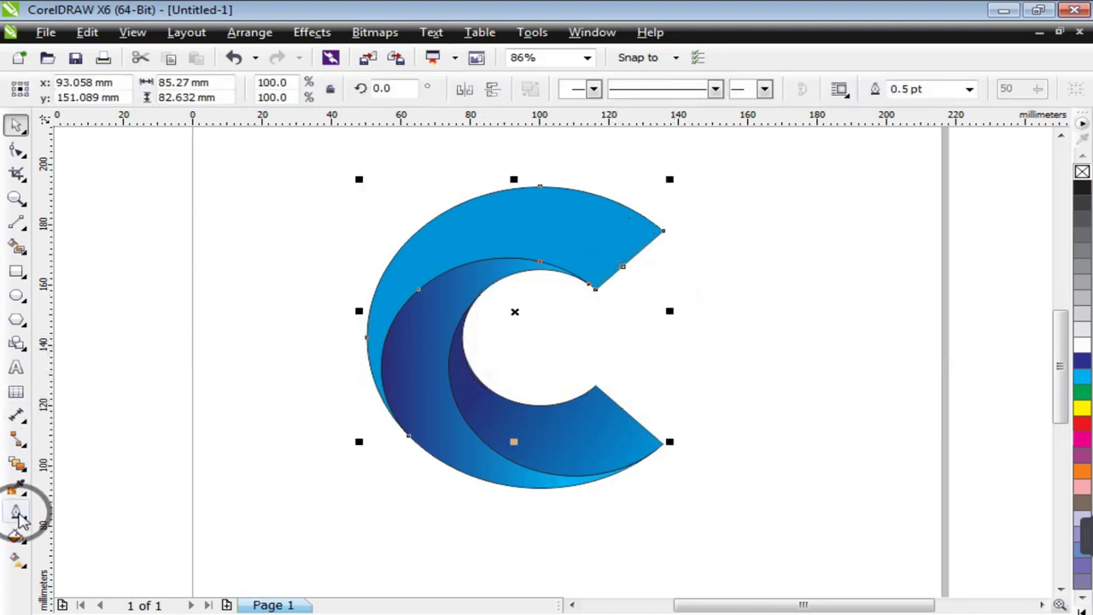
pyautogui.click(15, 558)
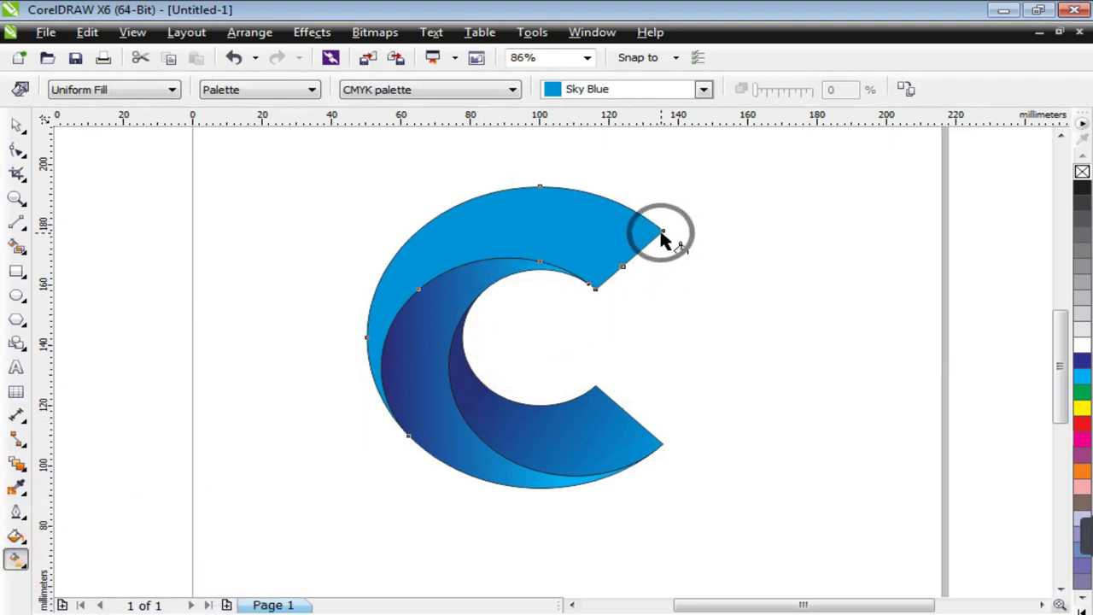
pyautogui.moveTo(664, 232); pyautogui.dragTo(340, 234)
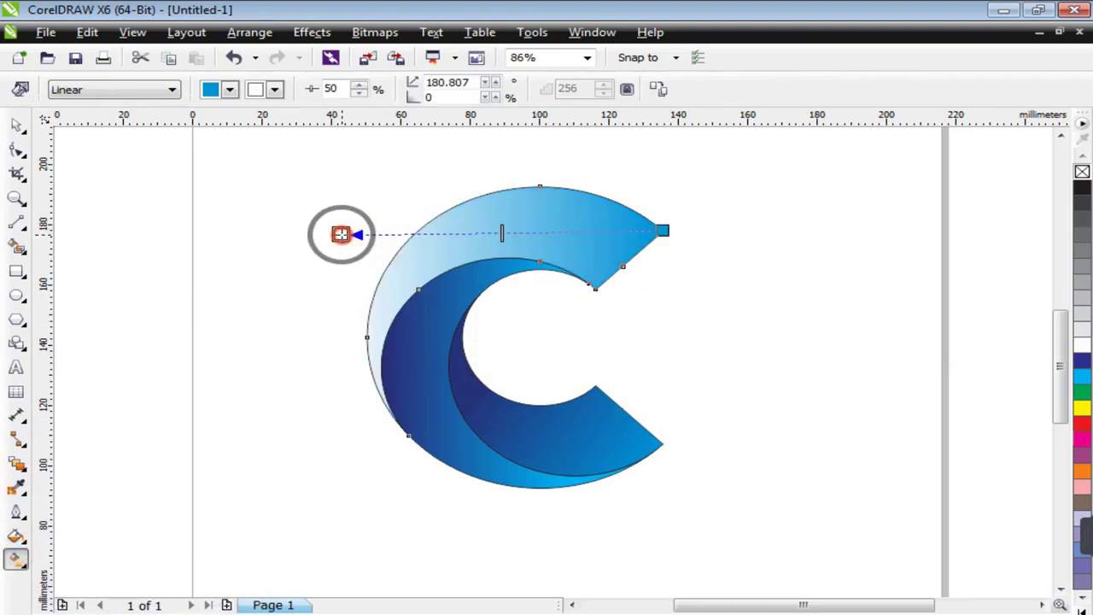
pyautogui.click(274, 90)
pyautogui.click(252, 229)
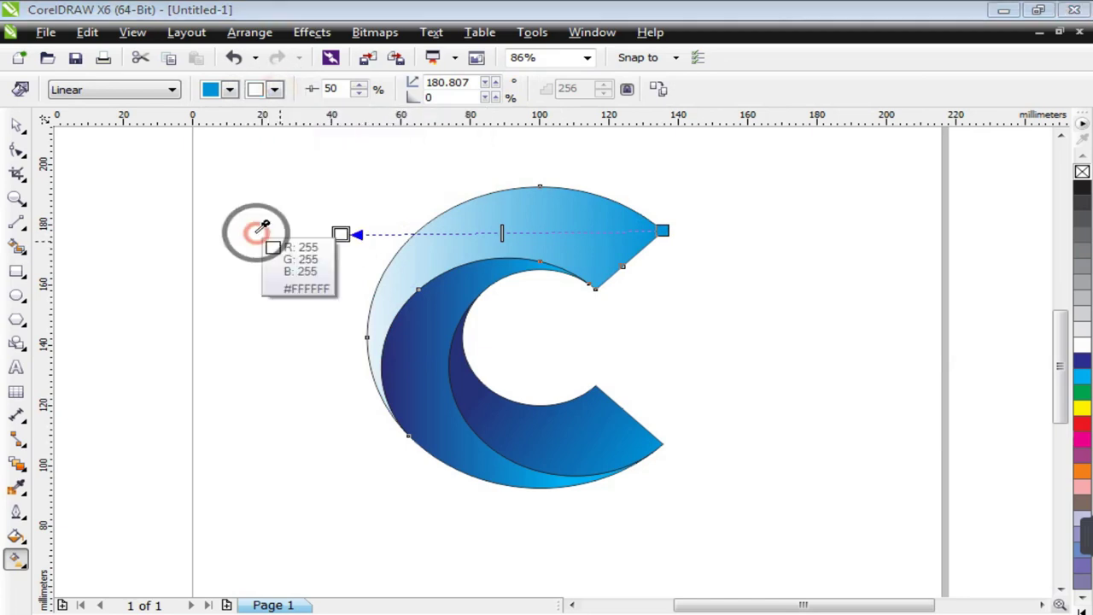
pyautogui.click(468, 356)
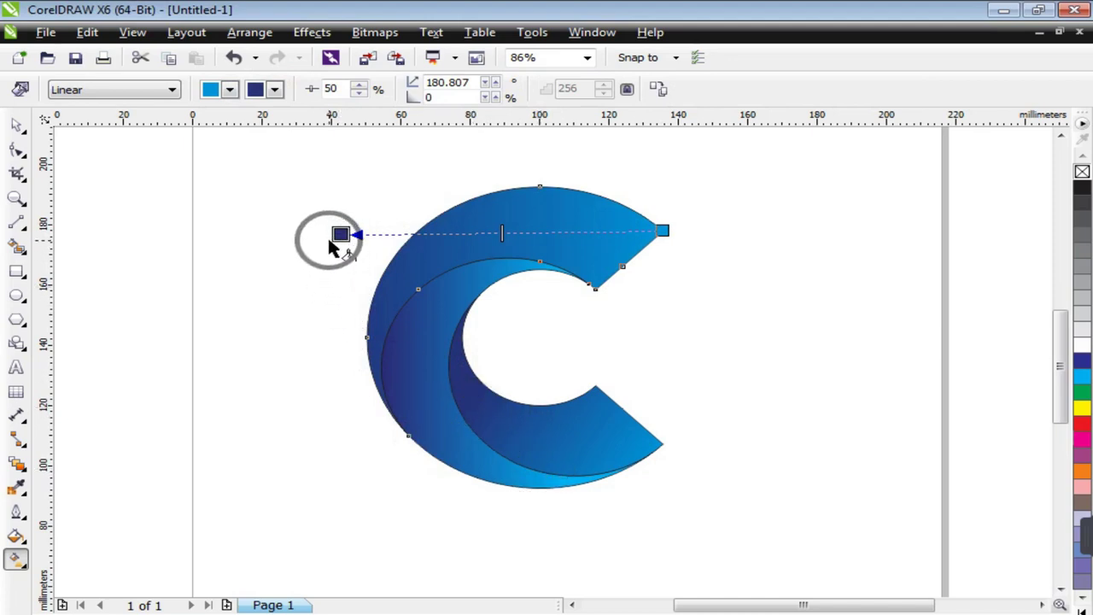
# - Stretch the upper outer band's gradient well past both sides of the C, at an angle of about 184°
pyautogui.moveTo(663, 230); pyautogui.dragTo(746, 207)
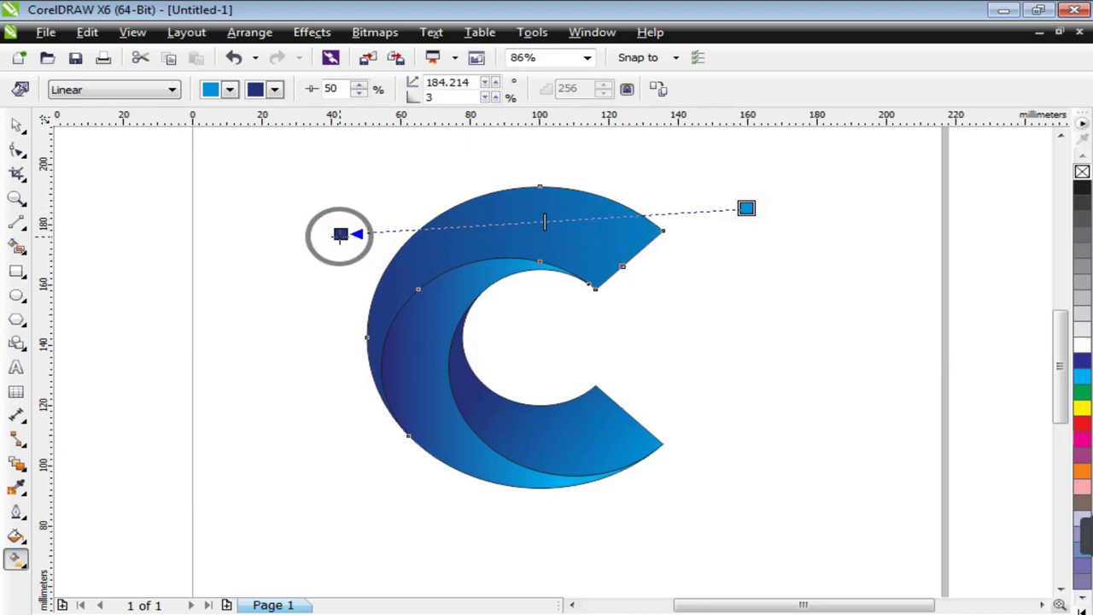
pyautogui.moveTo(341, 235)
pyautogui.mouseDown()
pyautogui.moveTo(384, 224)
pyautogui.moveTo(221, 227)
pyautogui.mouseUp()
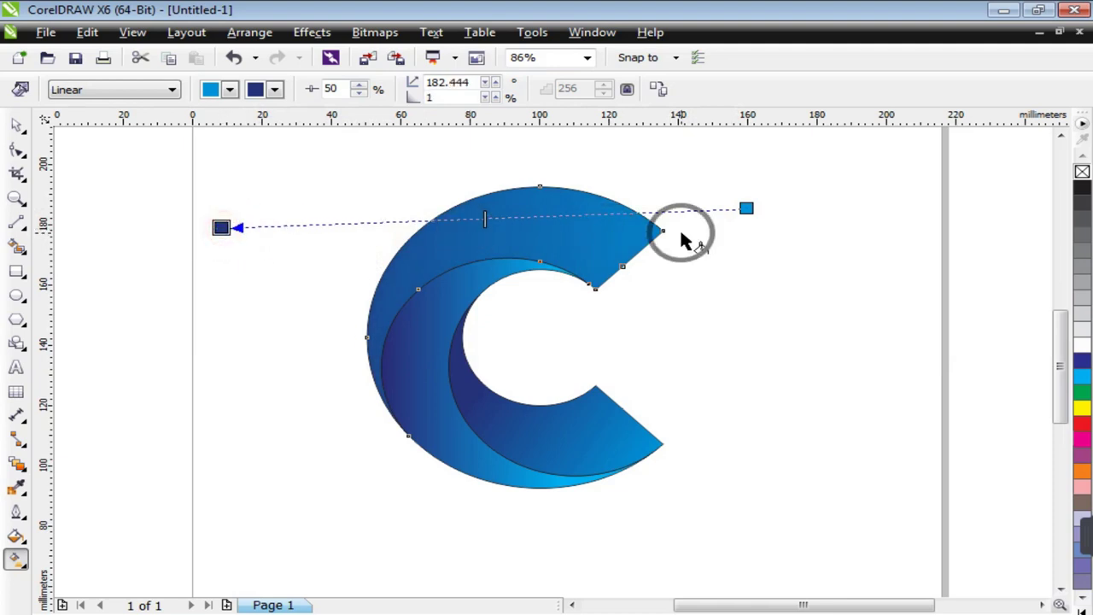
pyautogui.moveTo(747, 207)
pyautogui.mouseDown()
pyautogui.moveTo(679, 203)
pyautogui.moveTo(747, 198)
pyautogui.mouseUp()
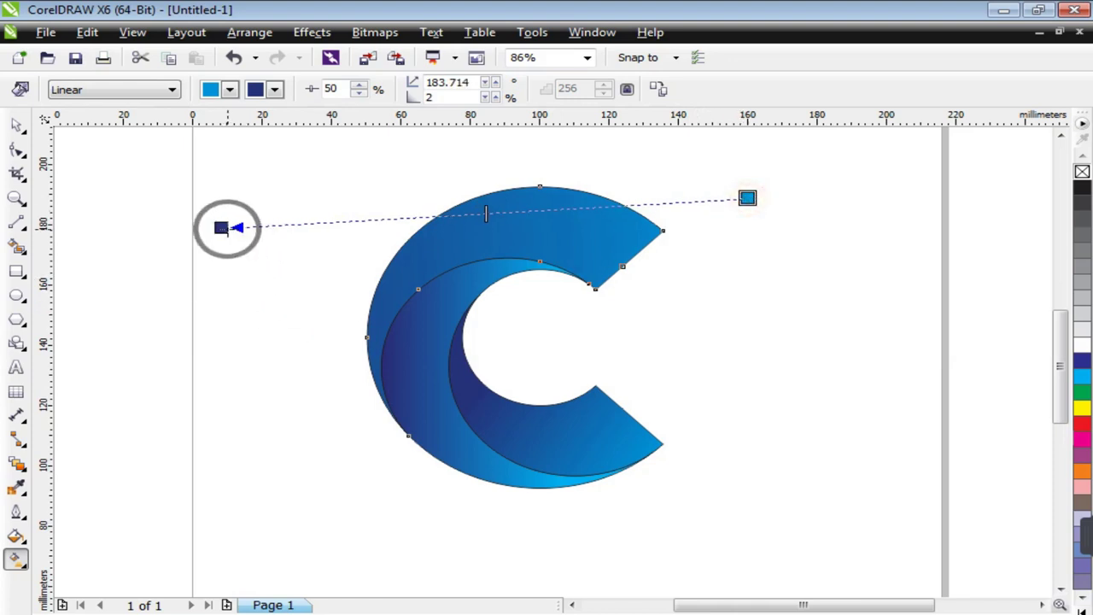
pyautogui.press('space')
pyautogui.click(263, 415)
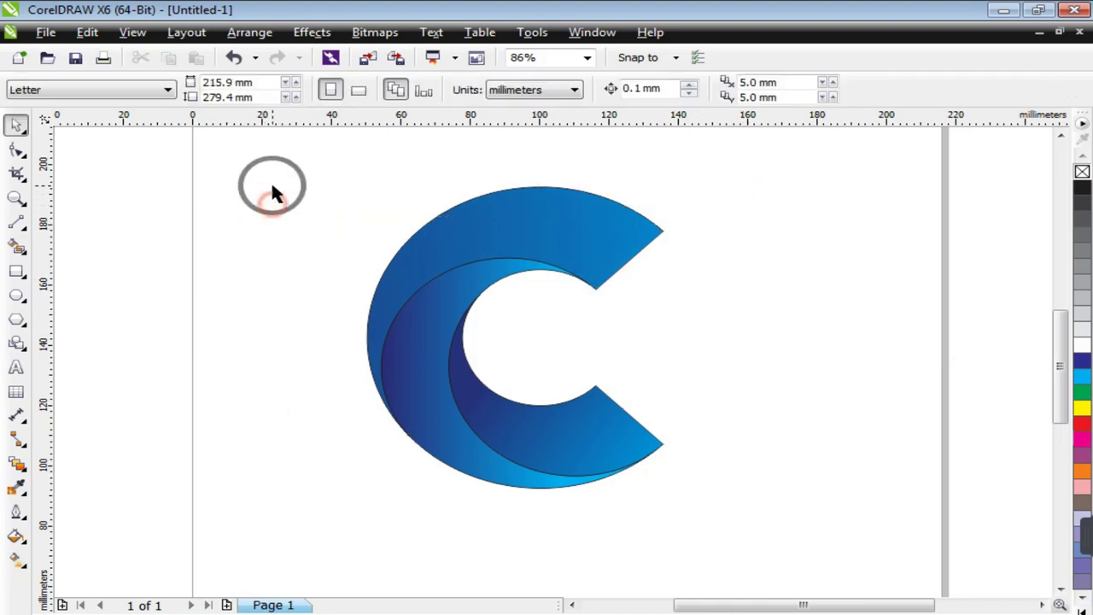
# - Remove the outlines from all three bands of the C
pyautogui.moveTo(466, 419); pyautogui.dragTo(793, 537)
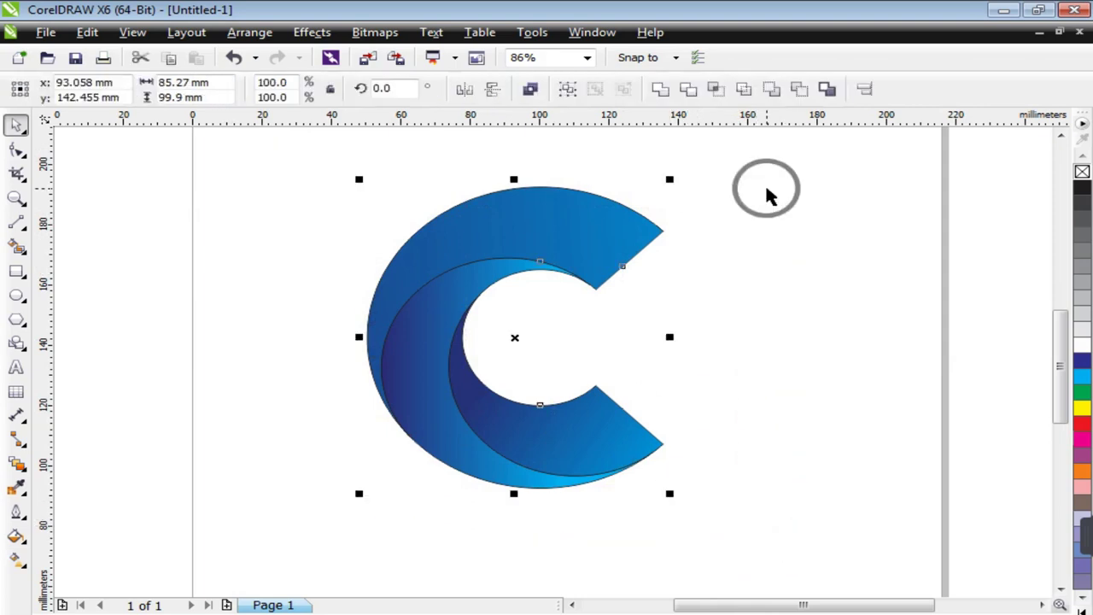
pyautogui.rightClick(1080, 173)
pyautogui.click(883, 390)
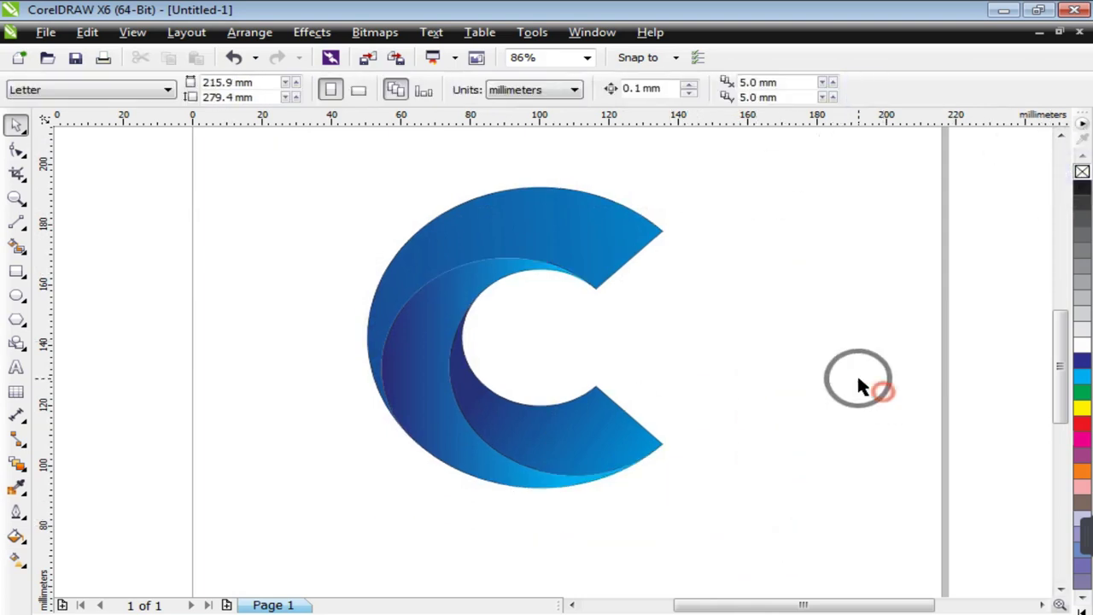
# - Duplicate the whole C logo and place the copy beside the original at the same height
pyautogui.scroll(-3, 253, 256)
pyautogui.click(16, 197)
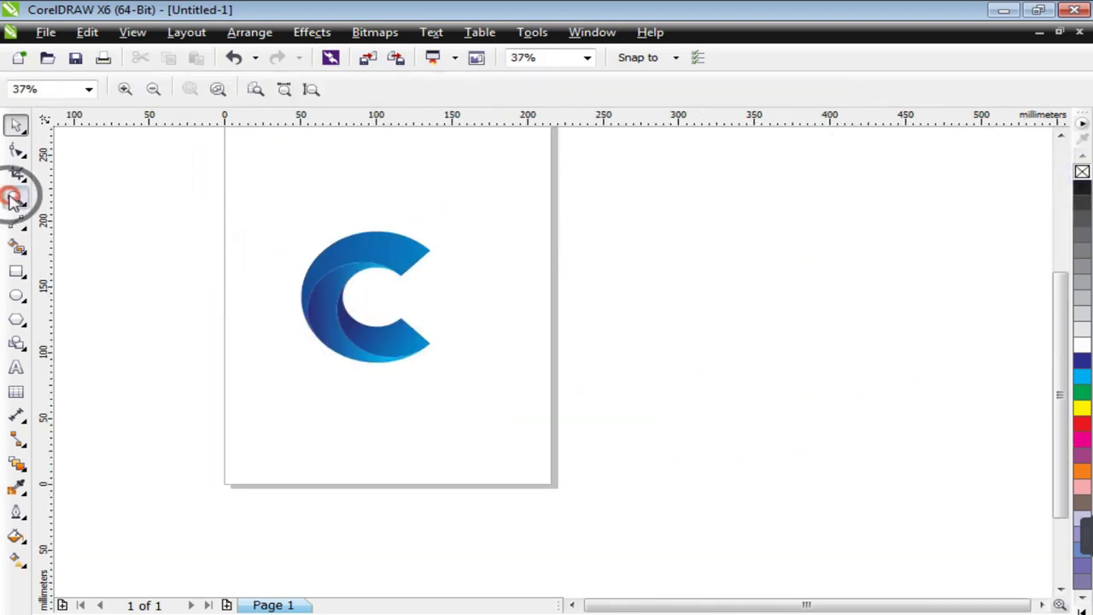
pyautogui.moveTo(163, 178); pyautogui.dragTo(659, 467)
pyautogui.press('space')
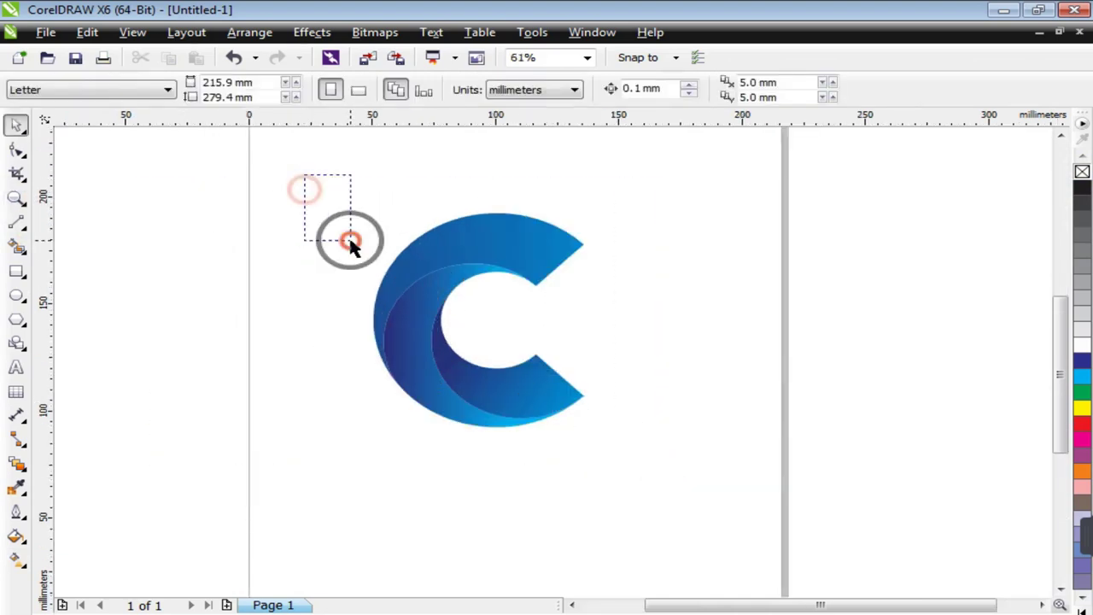
pyautogui.moveTo(350, 242); pyautogui.dragTo(507, 419)
pyautogui.click(507, 419)
pyautogui.moveTo(402, 358); pyautogui.dragTo(698, 372)
# - Start a fountain fill for all bands of the original C and set its type to Radial
pyautogui.moveTo(605, 500); pyautogui.dragTo(236, 161)
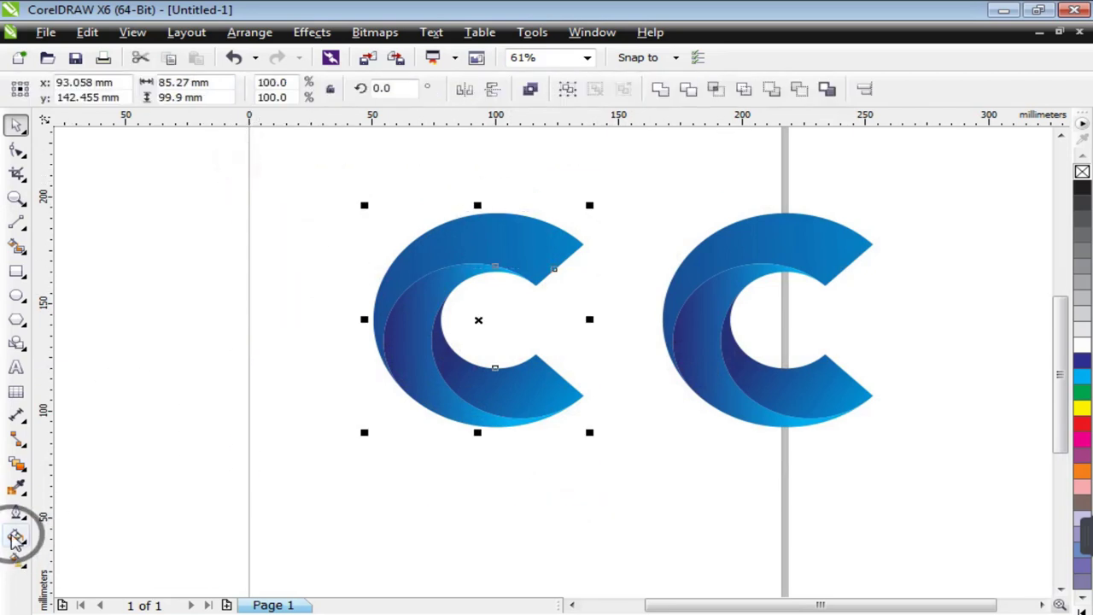
pyautogui.click(16, 538)
pyautogui.click(86, 421)
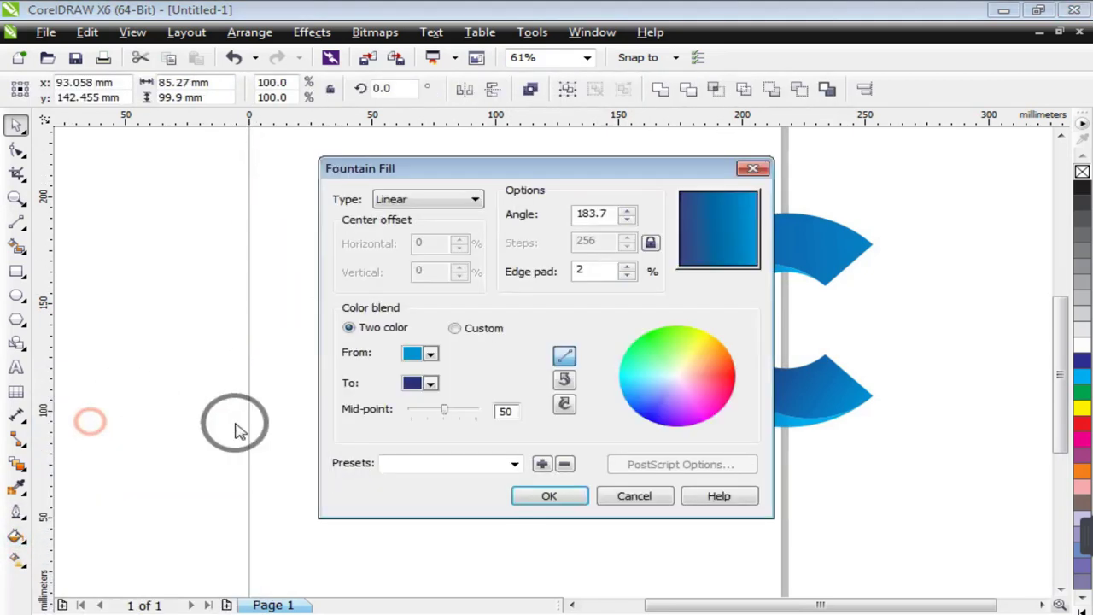
pyautogui.click(429, 201)
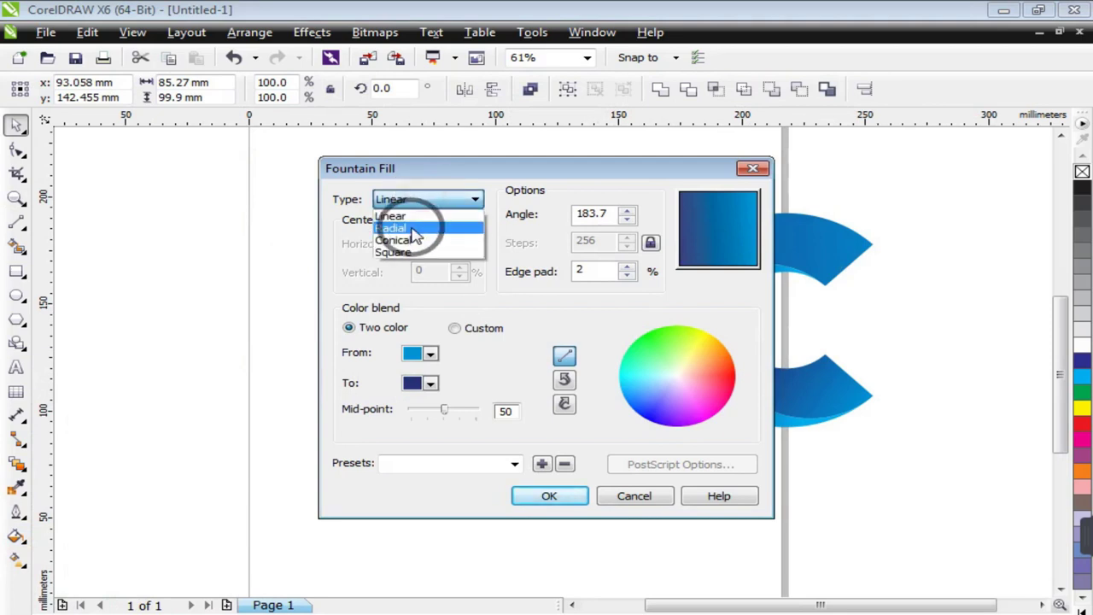
pyautogui.click(413, 226)
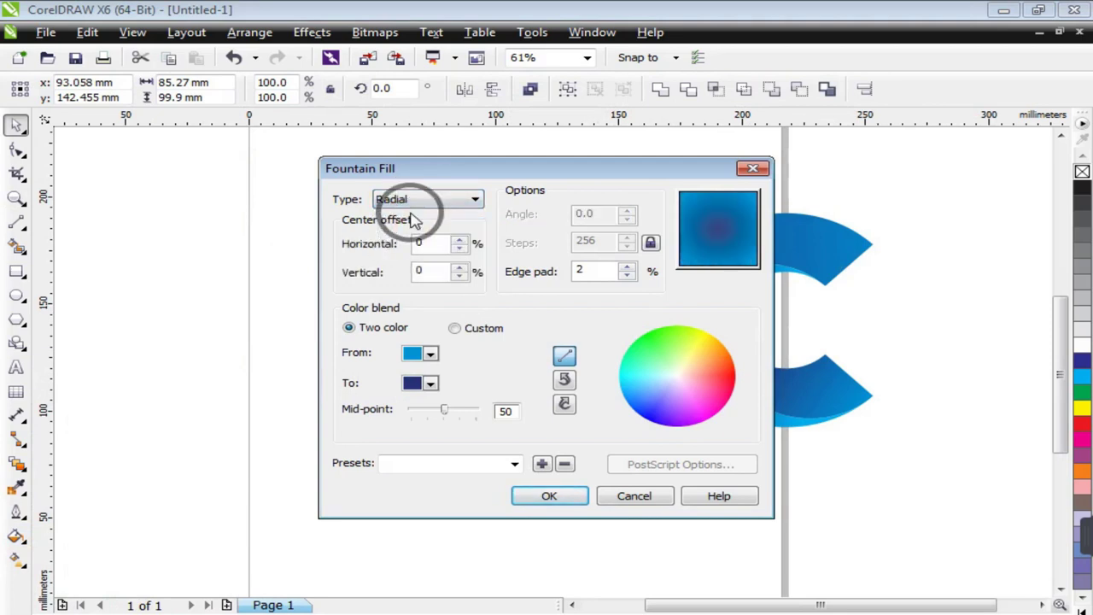
# - Set the radial fill's two-colour blend to run from blue to cyan
pyautogui.click(429, 352)
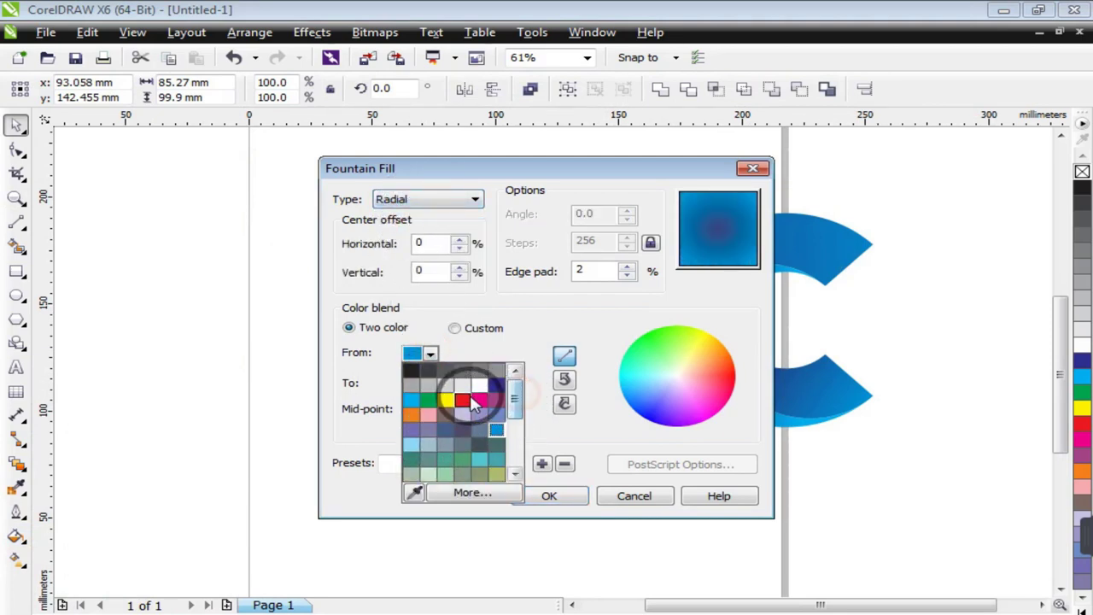
pyautogui.click(431, 370)
pyautogui.click(429, 353)
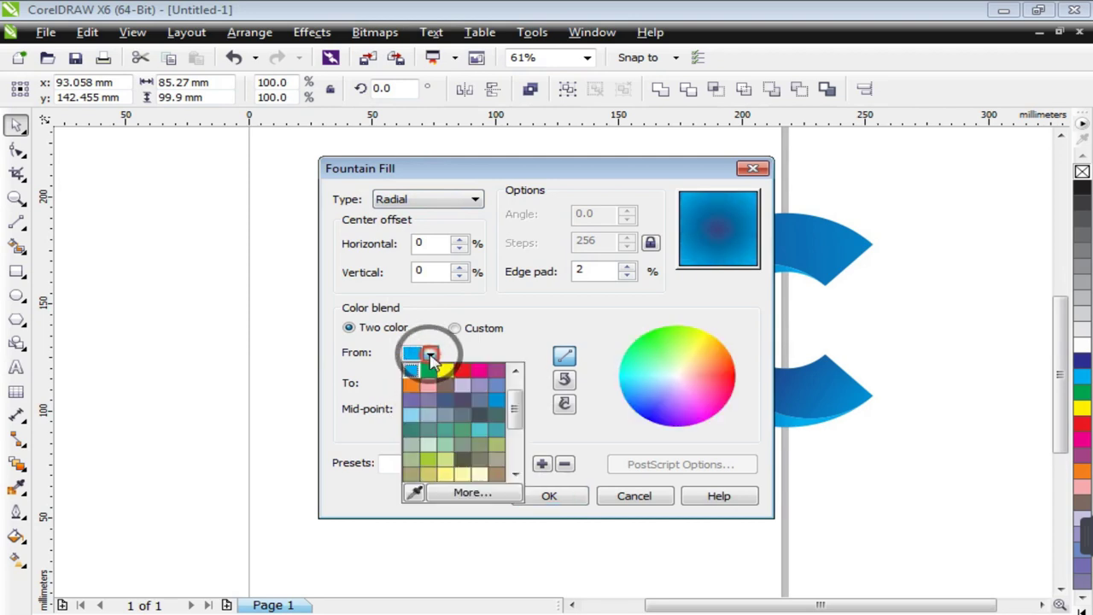
pyautogui.click(497, 386)
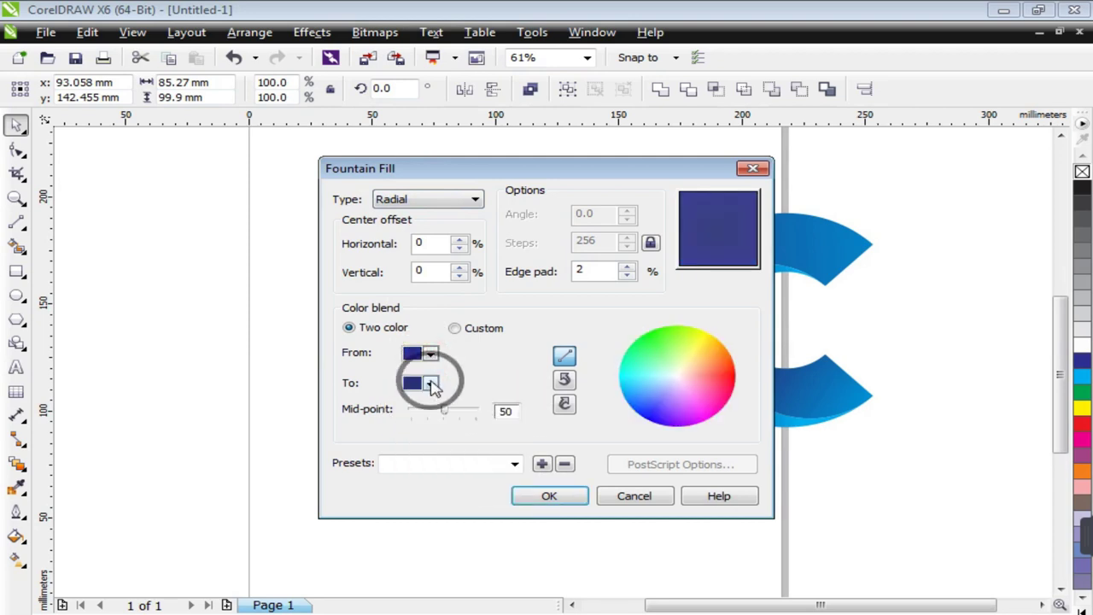
pyautogui.click(429, 383)
pyautogui.click(413, 429)
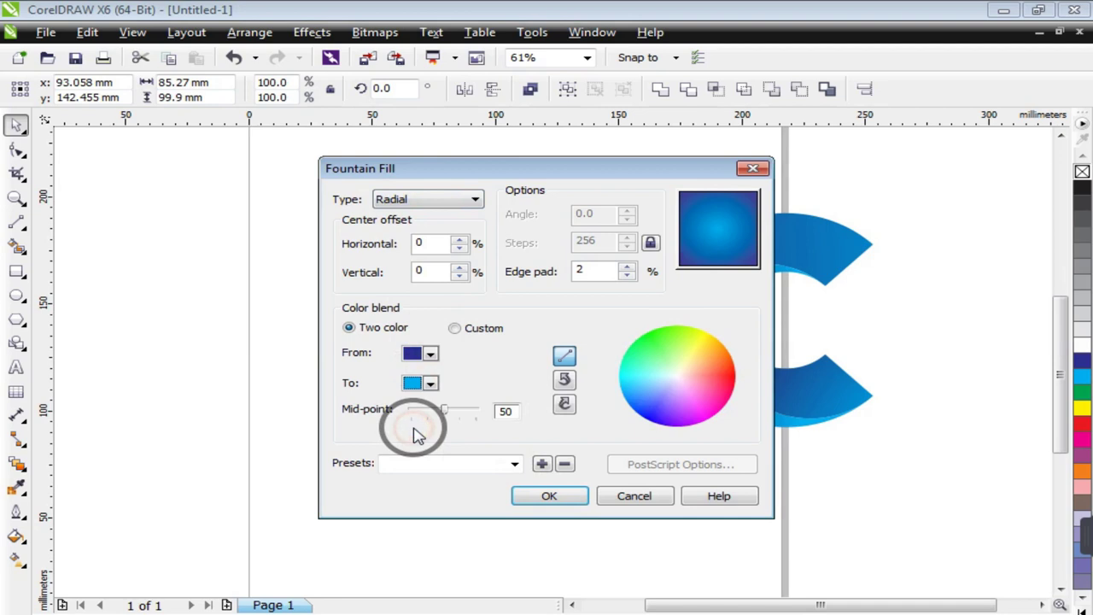
# - Darken the blend's From colour to C100 M99 Y16 K9 and apply the radial fill to the original C
pyautogui.click(429, 354)
pyautogui.click(458, 421)
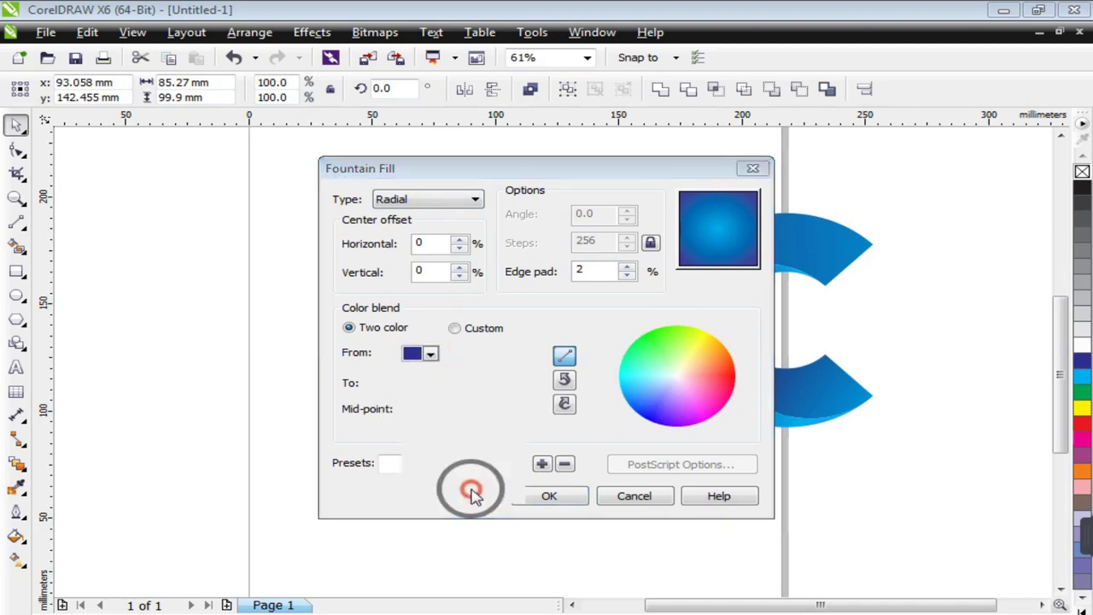
pyautogui.click(636, 253)
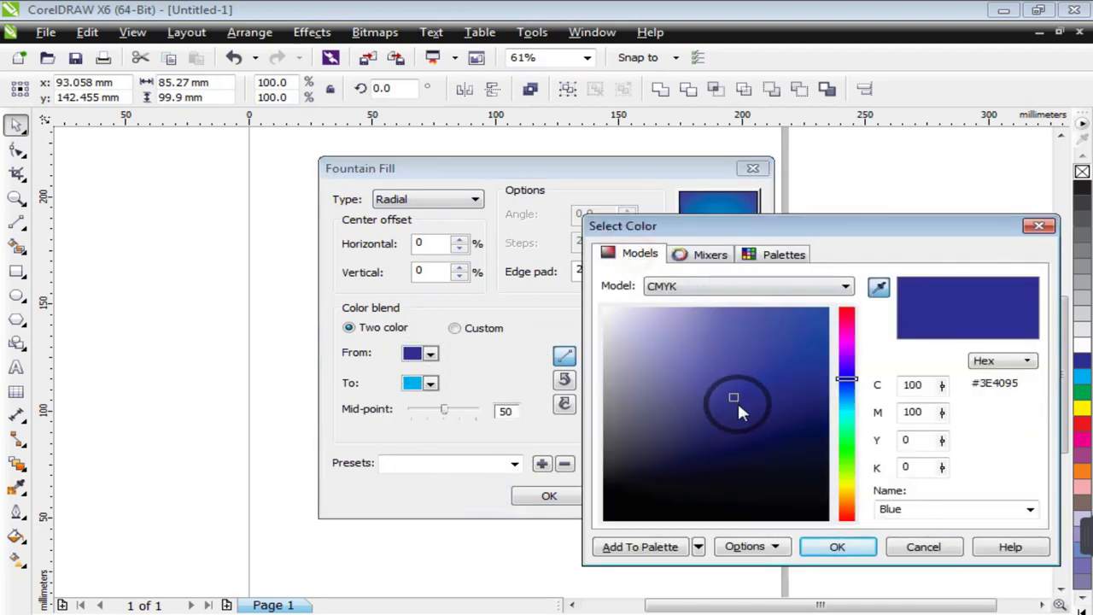
pyautogui.moveTo(734, 399); pyautogui.dragTo(740, 409)
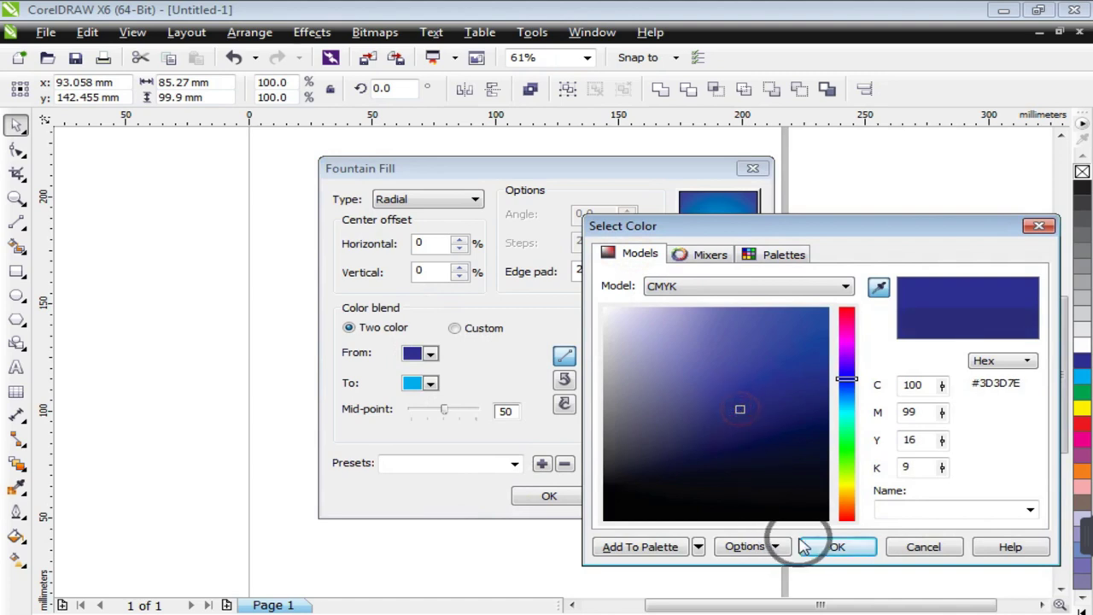
pyautogui.click(832, 546)
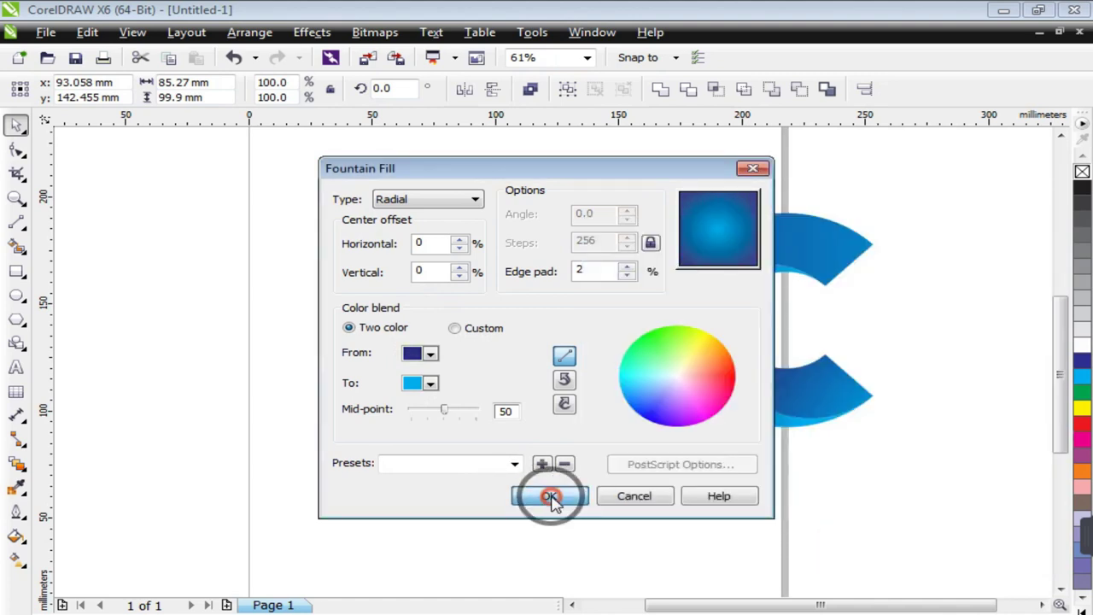
pyautogui.click(550, 497)
pyautogui.click(551, 522)
pyautogui.click(313, 249)
pyautogui.press('z')
pyautogui.press('space')
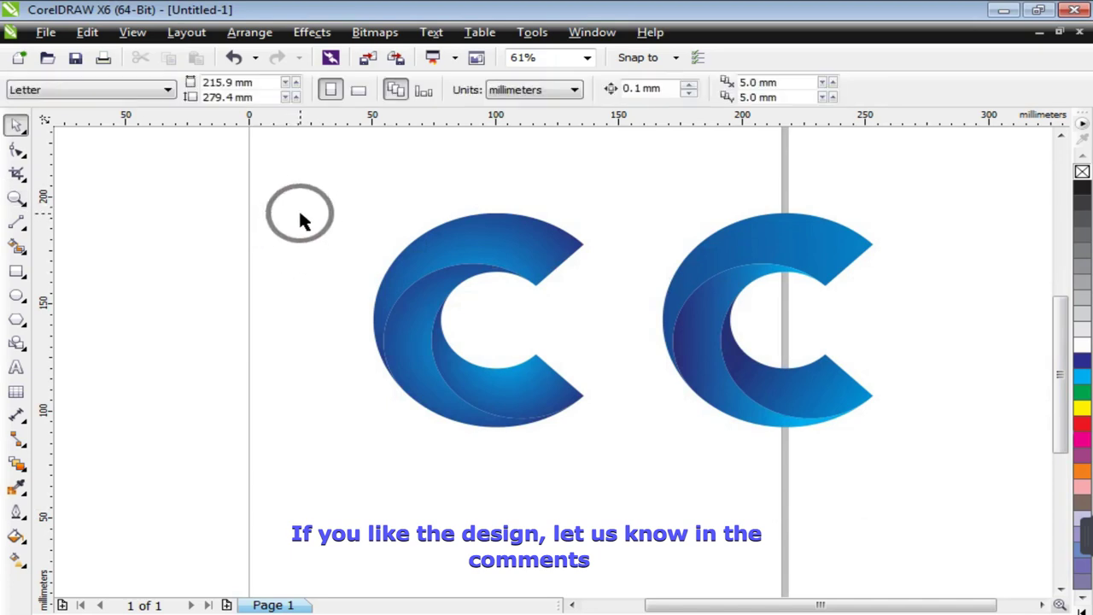
# - Group the radial-filled C and move it horizontally away from the copy to about X 59.3 mm
pyautogui.moveTo(586, 453); pyautogui.dragTo(621, 475)
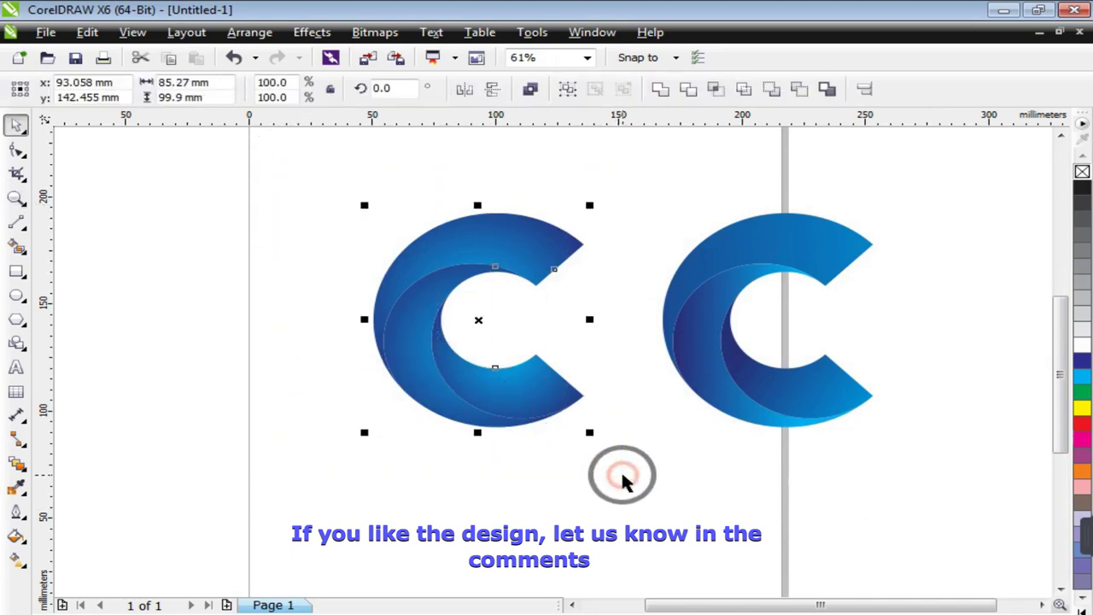
pyautogui.click(481, 320)
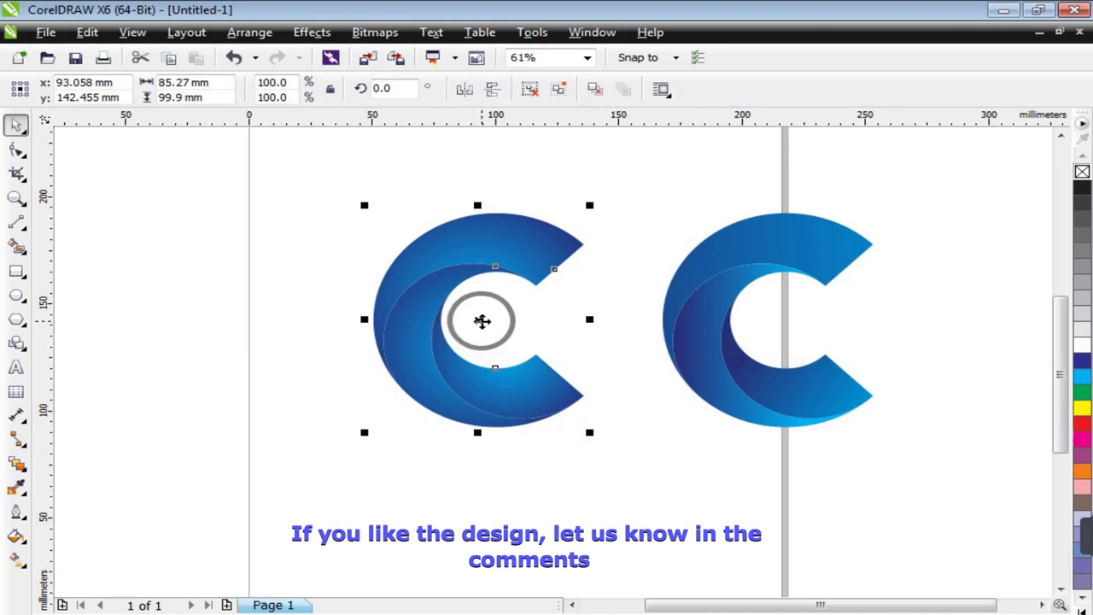
pyautogui.moveTo(480, 316); pyautogui.dragTo(397, 317)
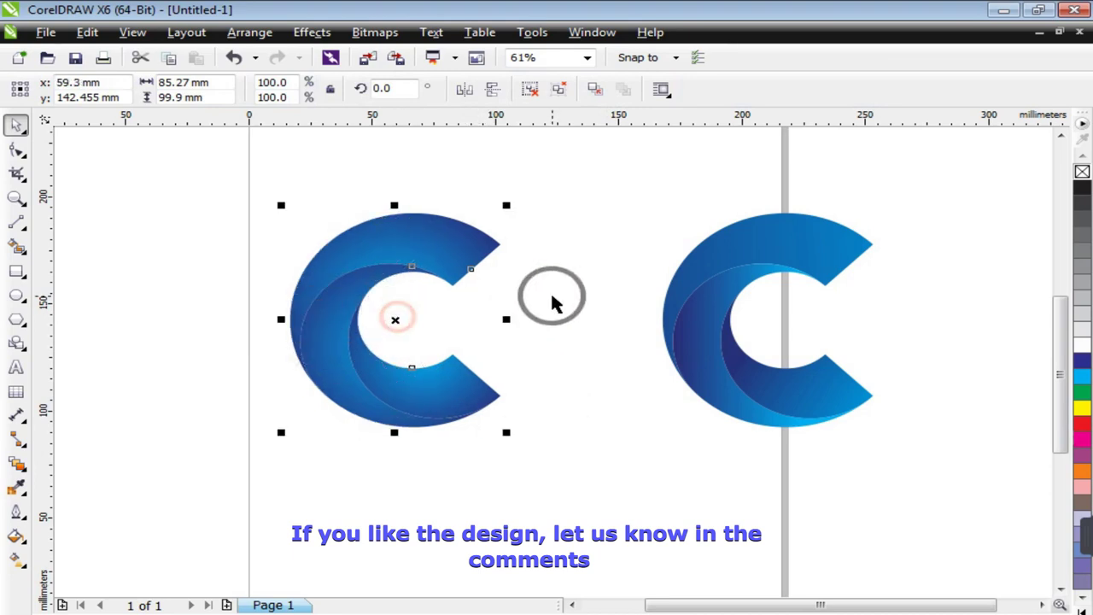
# - Group the linear-filled C and move it horizontally onto the page beside the radial version, at about X 153.6 mm
pyautogui.click(606, 190)
pyautogui.moveTo(605, 181); pyautogui.dragTo(930, 475)
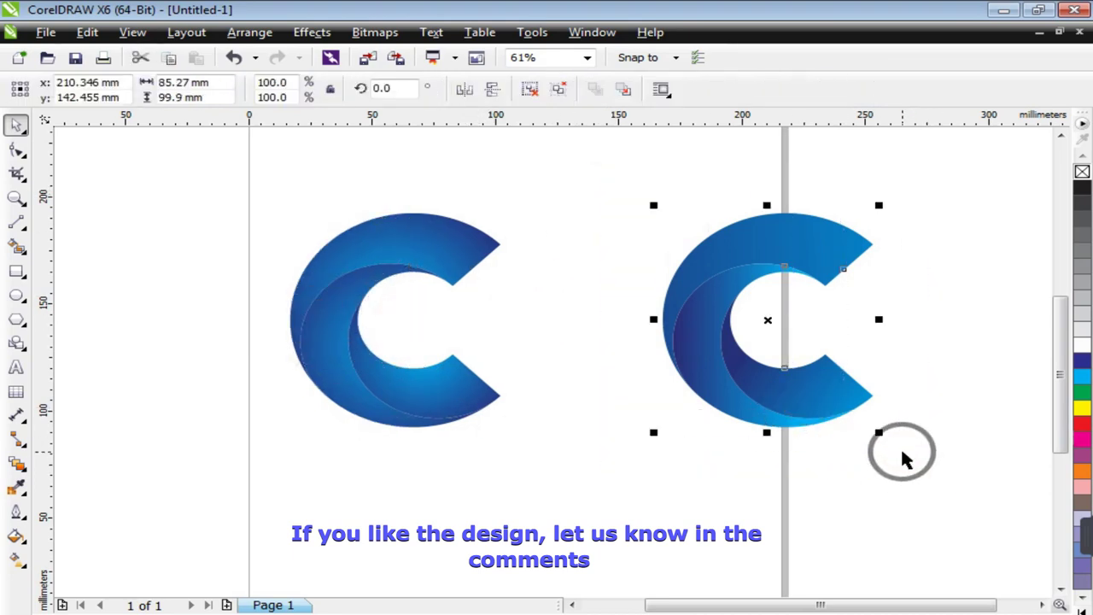
pyautogui.moveTo(721, 366); pyautogui.dragTo(575, 364)
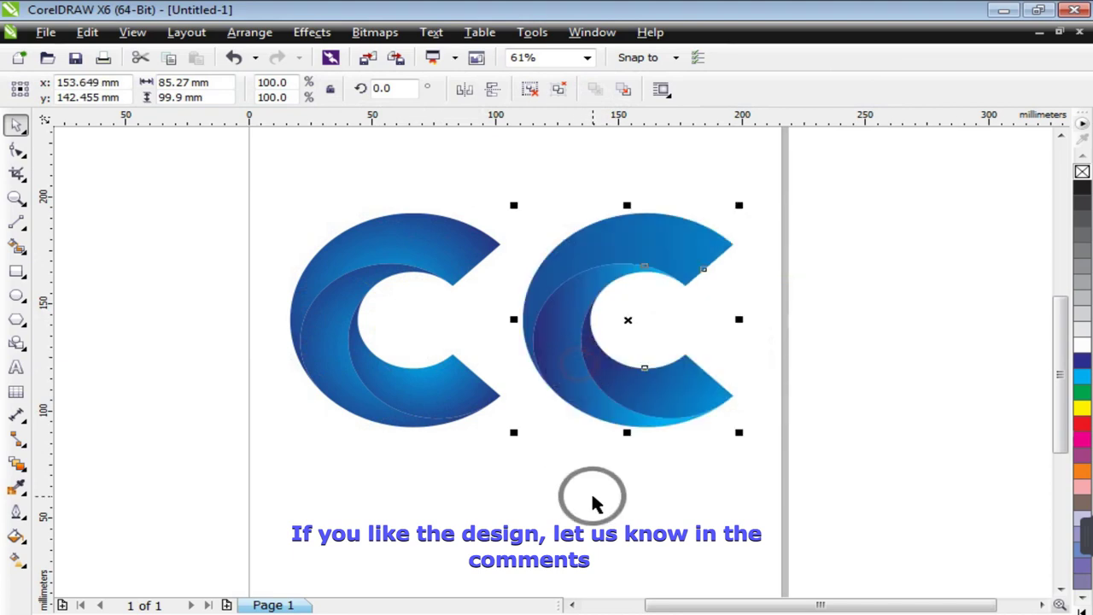
# - Frame both C logos closely and show them in a full-screen preview
pyautogui.press('z')
pyautogui.moveTo(196, 171); pyautogui.dragTo(839, 493)
pyautogui.press('space')
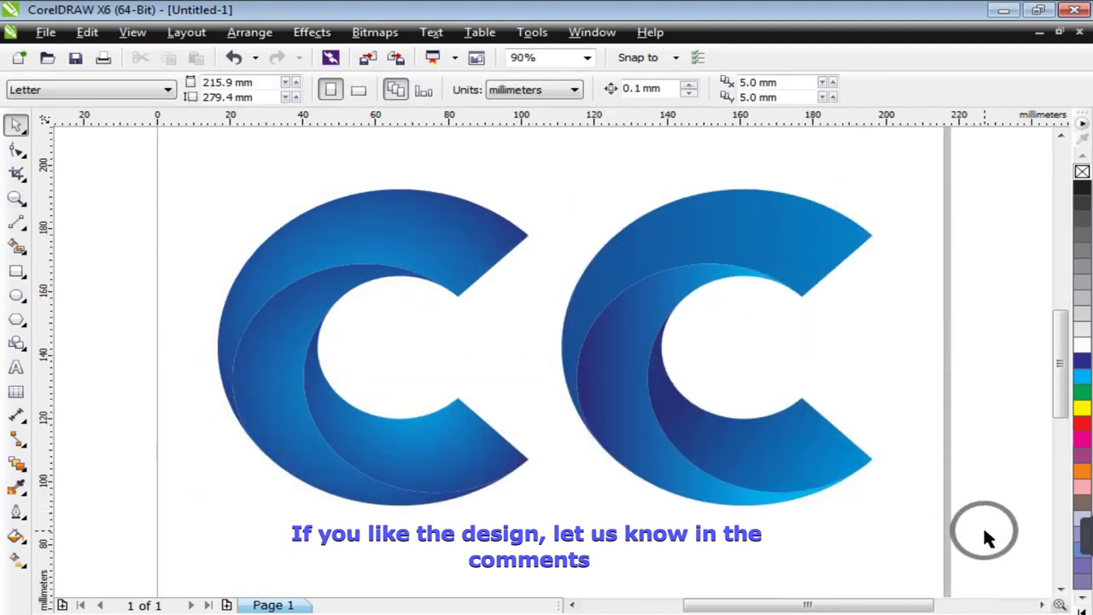
pyautogui.hotkey('ctrl', 'F3')
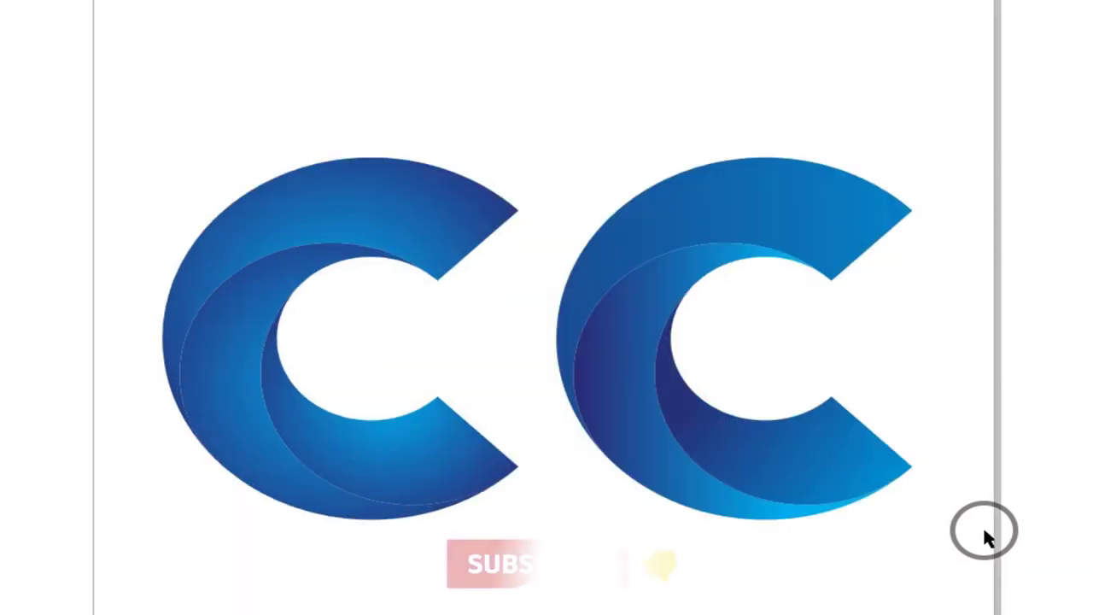